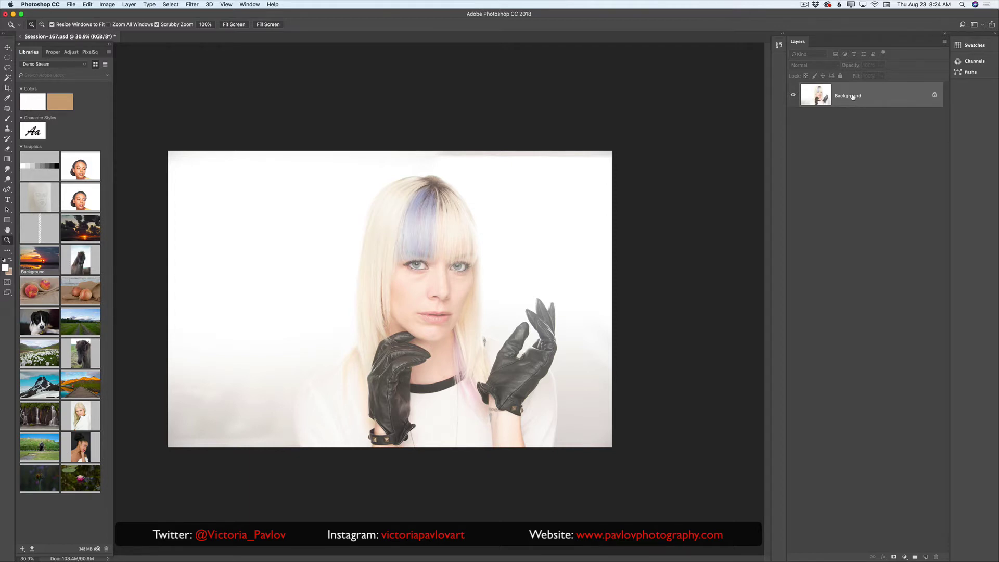
Step: Unlock the background layer and rename it "Original"
left_click(934, 95)
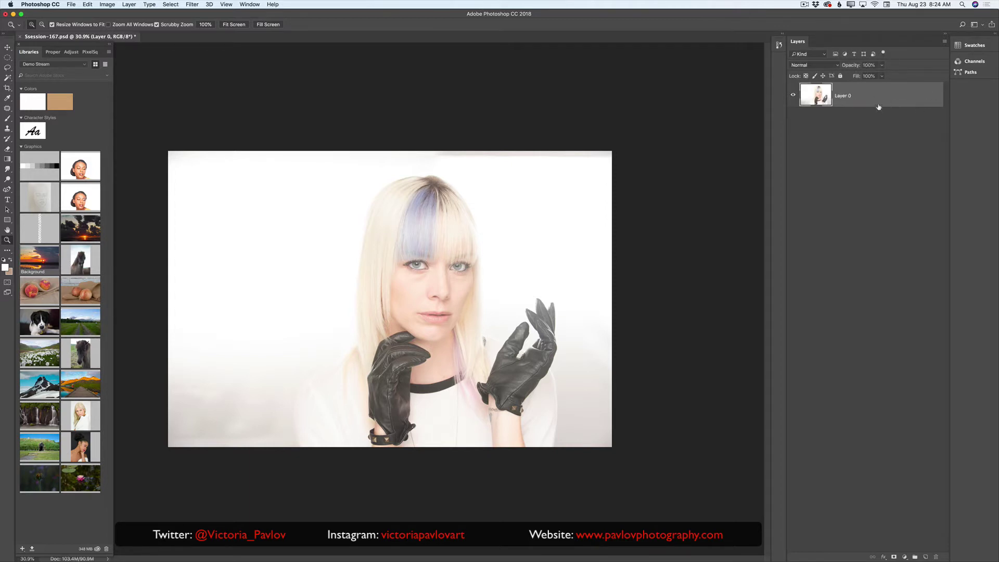
type("Original")
key("Return")
Step: Duplicate the Original layer, hide Original, and rename the copy "my image"
left_click_drag(876, 98, 926, 557)
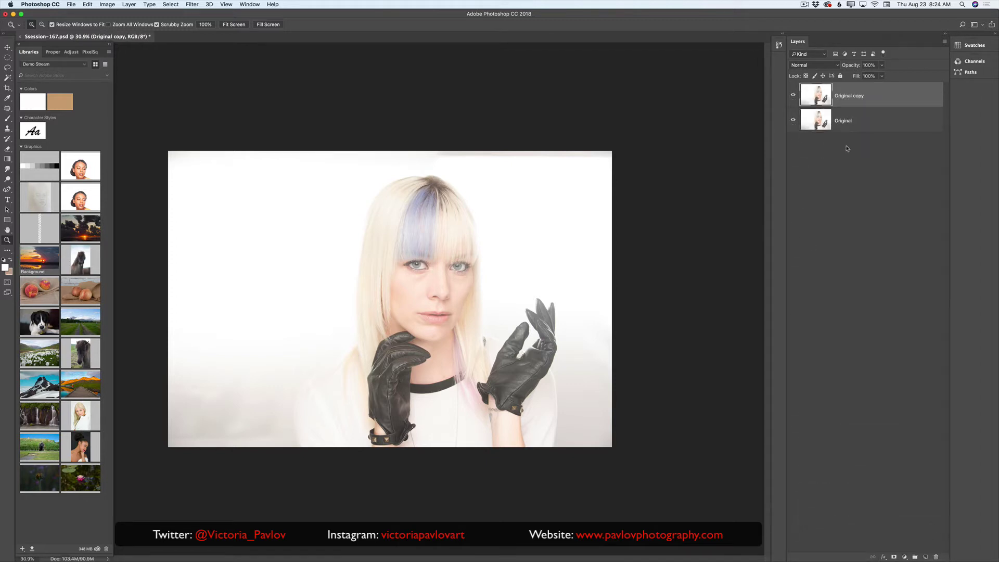
left_click(793, 120)
double_click(854, 96)
type("my image")
key("Return")
Step: Duplicate the my image layer twice, naming the lower copy "colors" and the upper copy "details"
left_click_drag(875, 101, 920, 555)
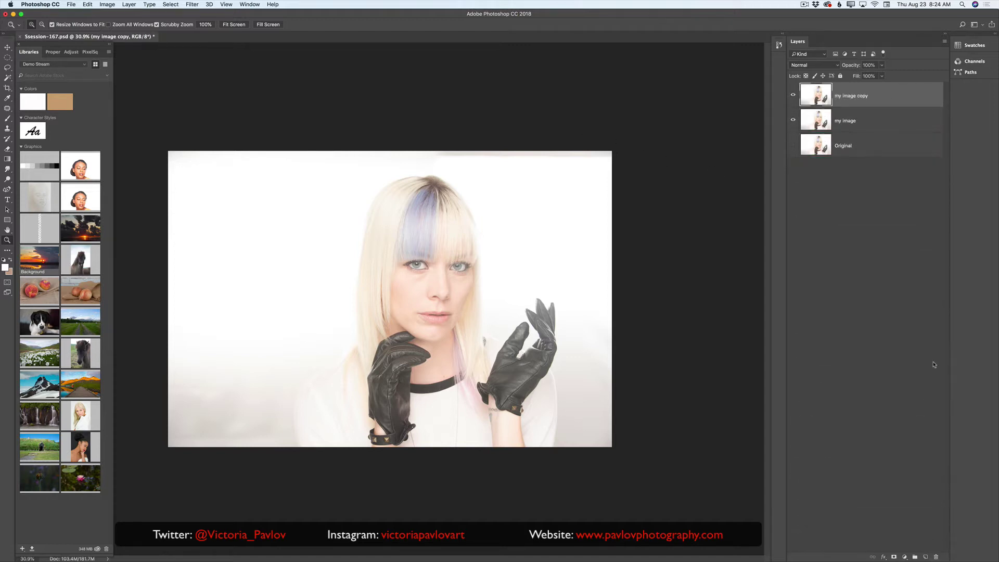
left_click_drag(893, 98, 926, 557)
double_click(856, 121)
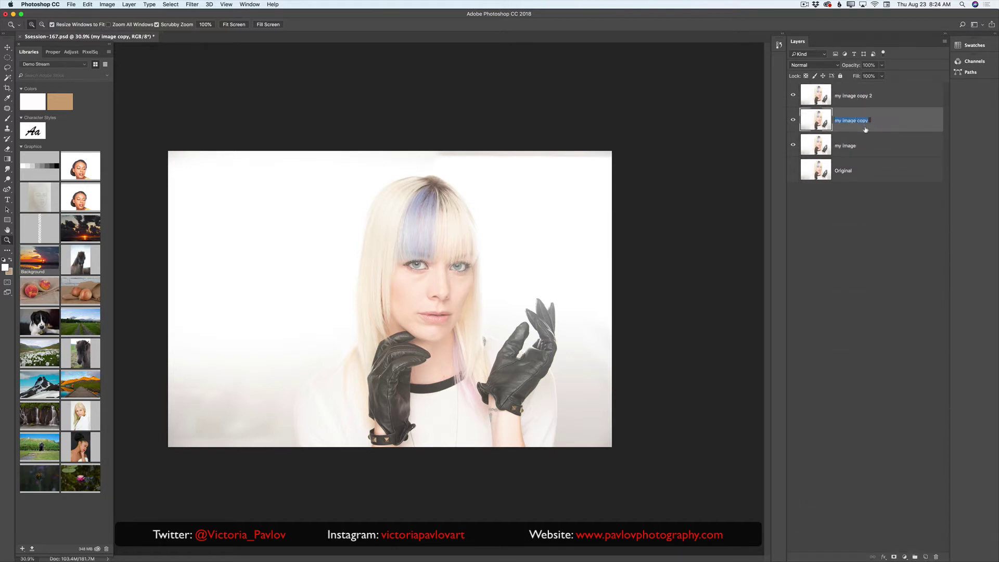
type("colors")
key("Return")
double_click(850, 98)
type("details")
key("Return")
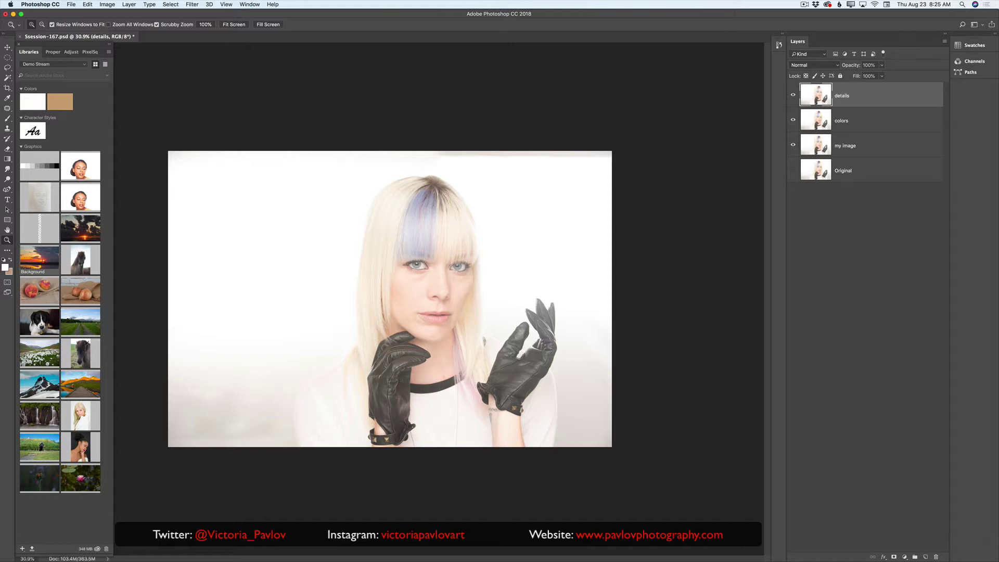
Step: Hide the details layer and apply a Gaussian Blur to the colors layer
left_click(793, 95)
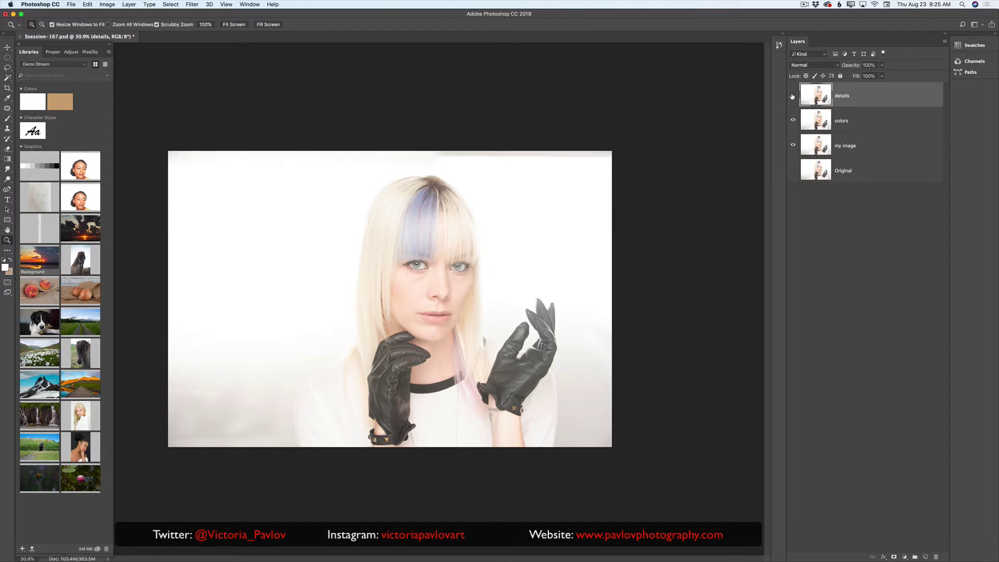
left_click(856, 124)
left_click(192, 5)
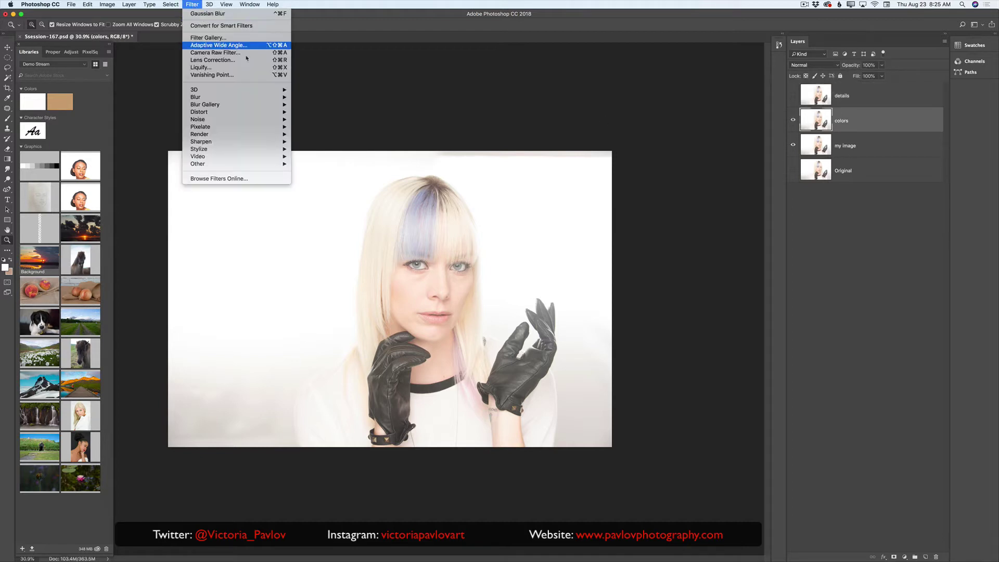
mouse_move(280, 97)
left_click(318, 127)
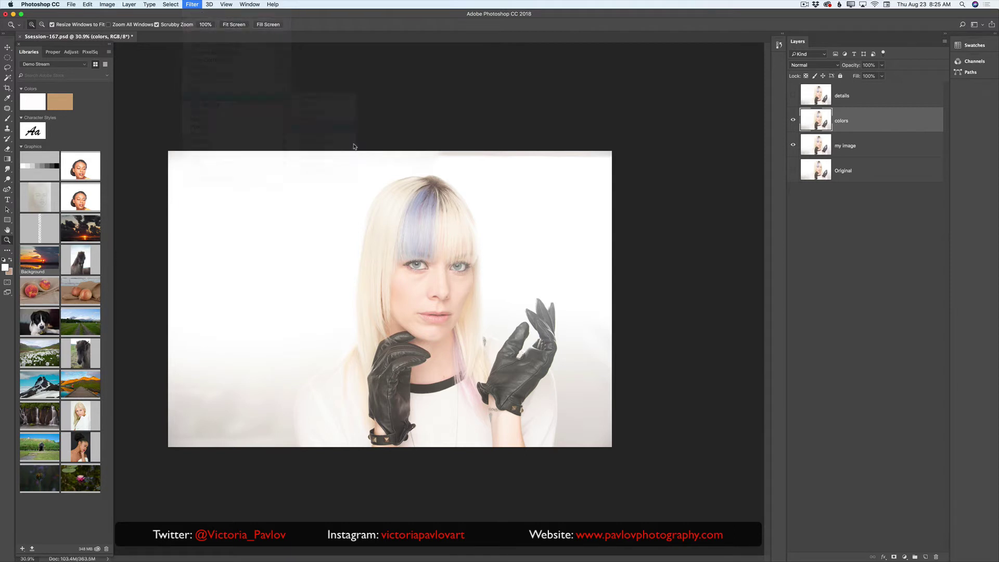
key("Return")
Step: Use Apply Image on the visible details layer with source layer colors, Subtract, scale 2, offset 128, and set its blend mode to Linear Light
left_click(793, 95)
left_click(849, 102)
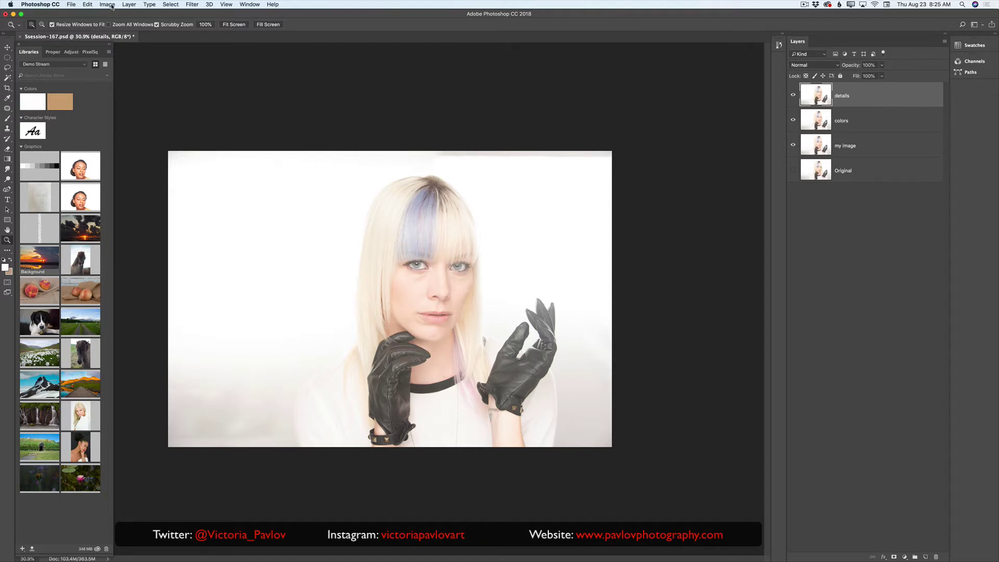
left_click(112, 5)
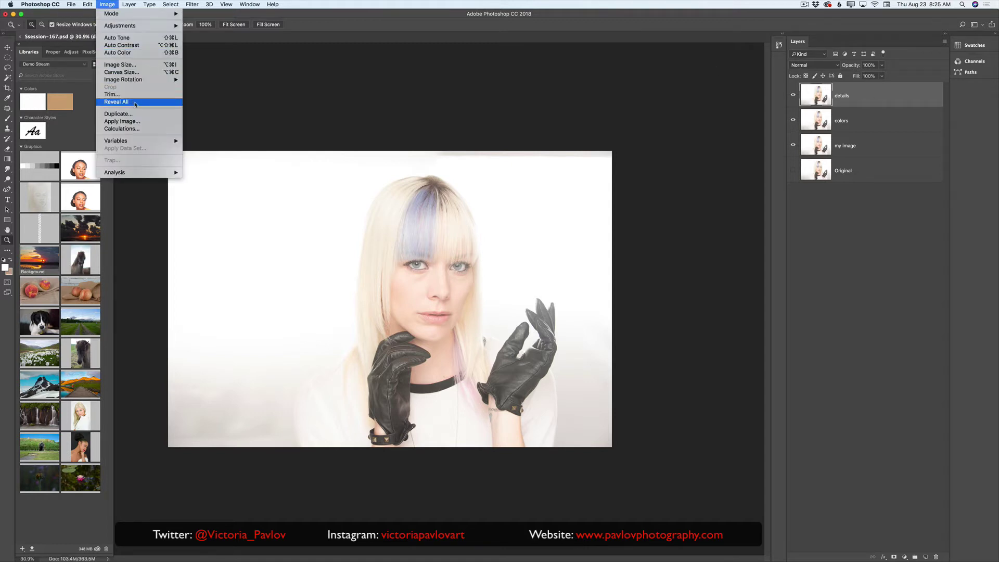
left_click(135, 123)
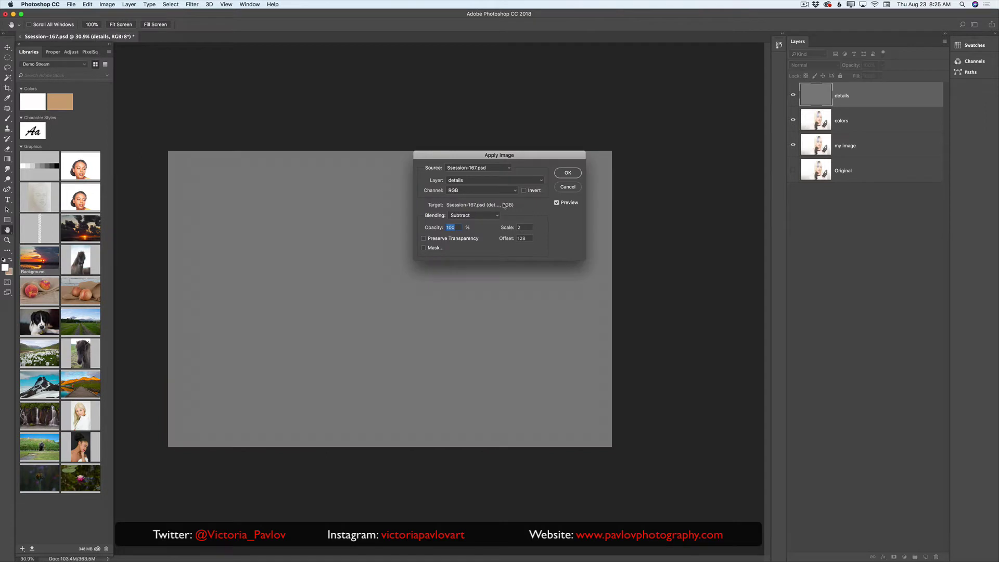
left_click(471, 182)
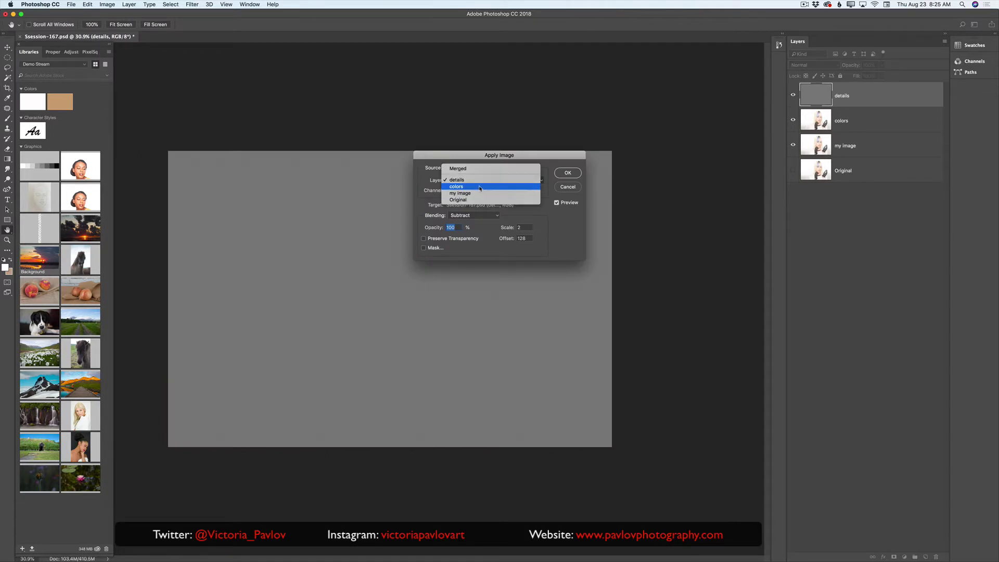
left_click(479, 187)
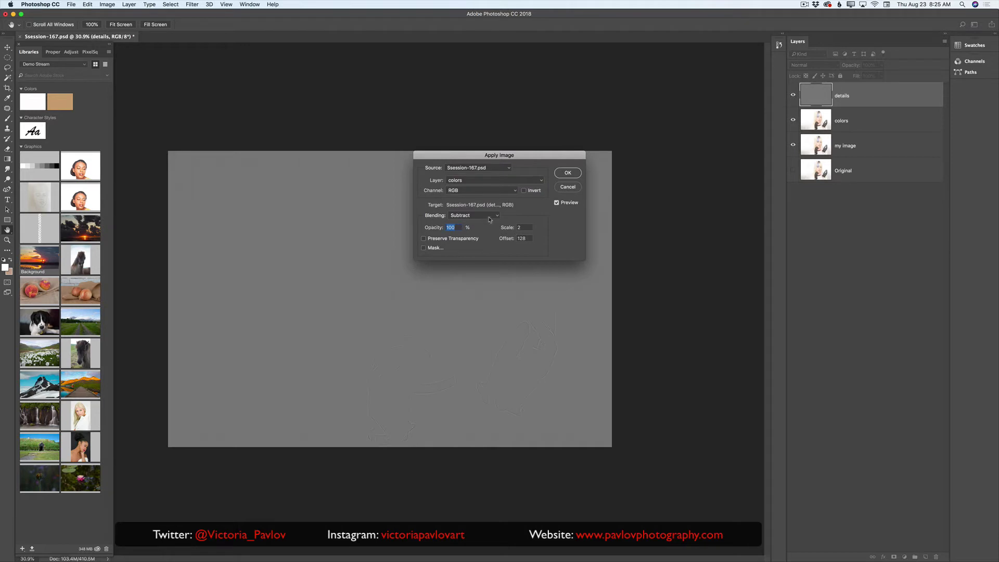
left_click(566, 175)
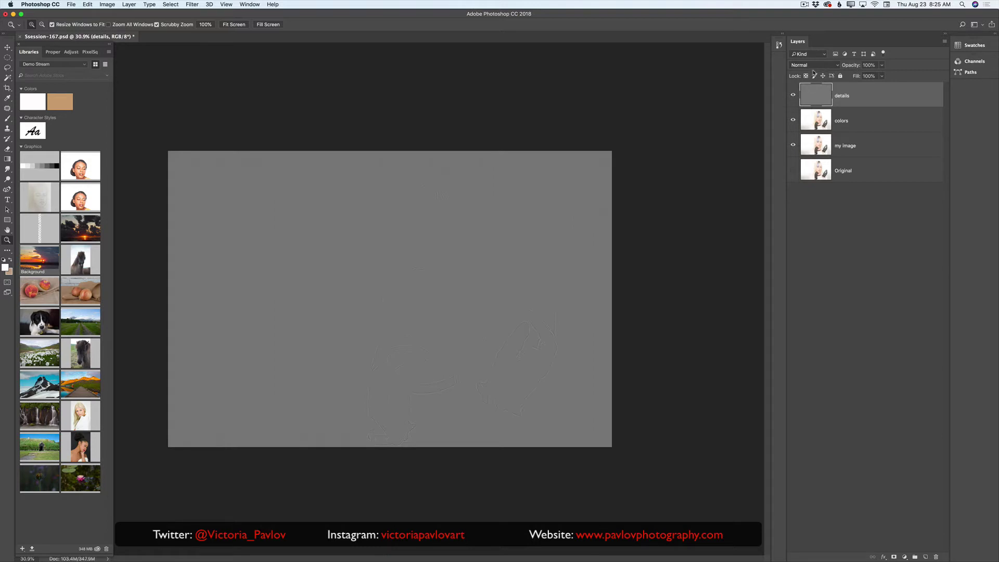
left_click(818, 67)
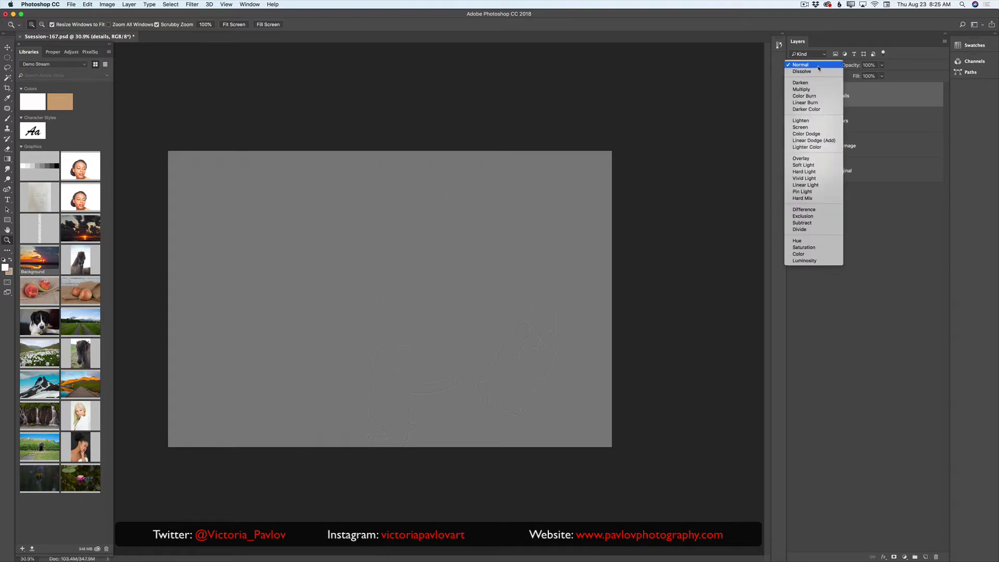
left_click(822, 186)
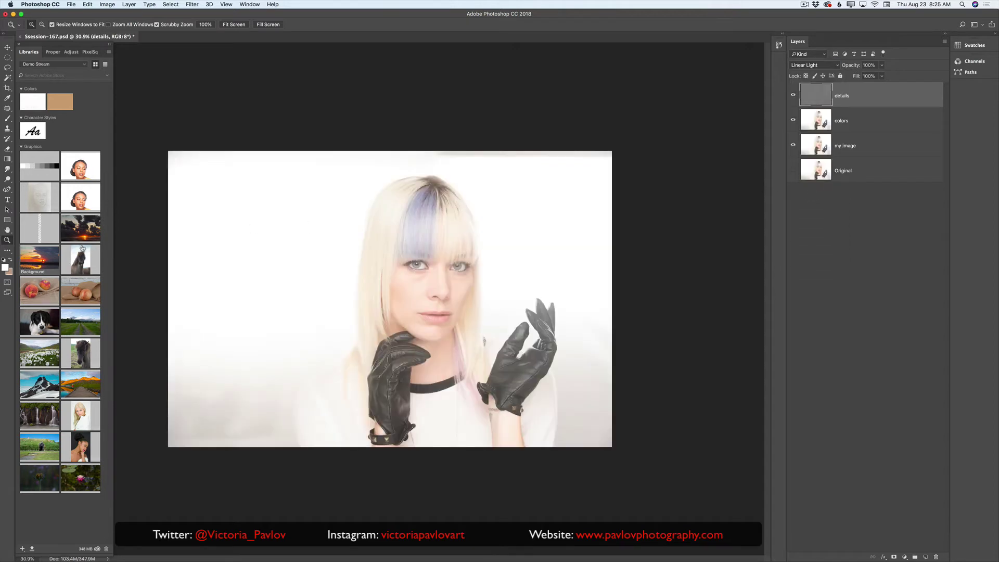
Step: Smooth the skin tones under both eyes on the colors layer with the Patch tool
left_click_drag(421, 275, 442, 261)
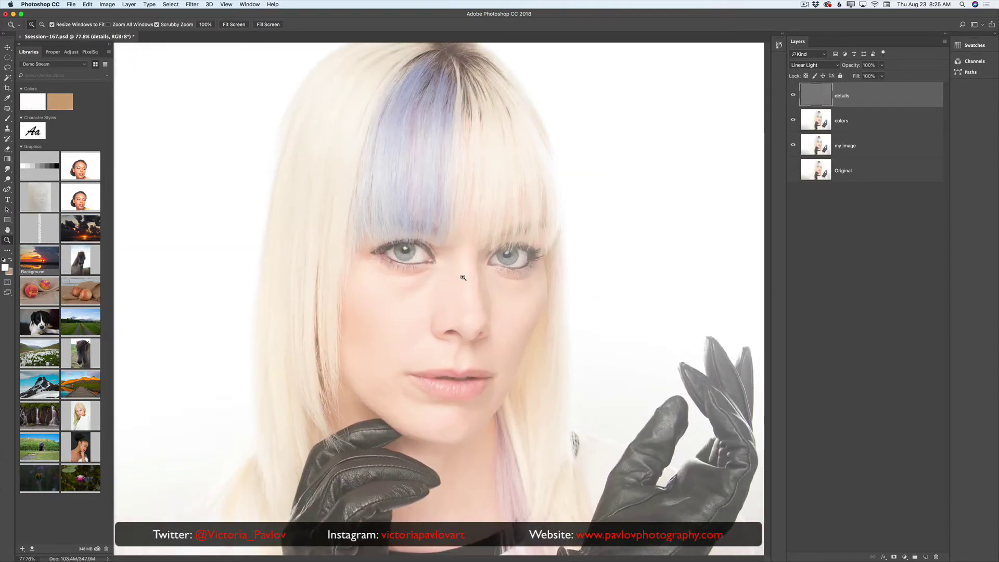
left_click(846, 123)
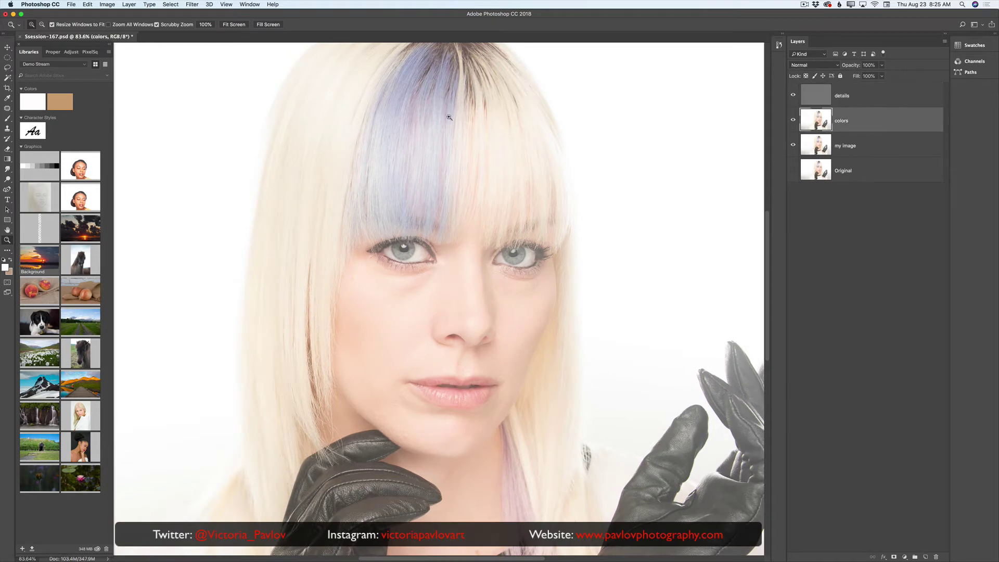
left_click(7, 108)
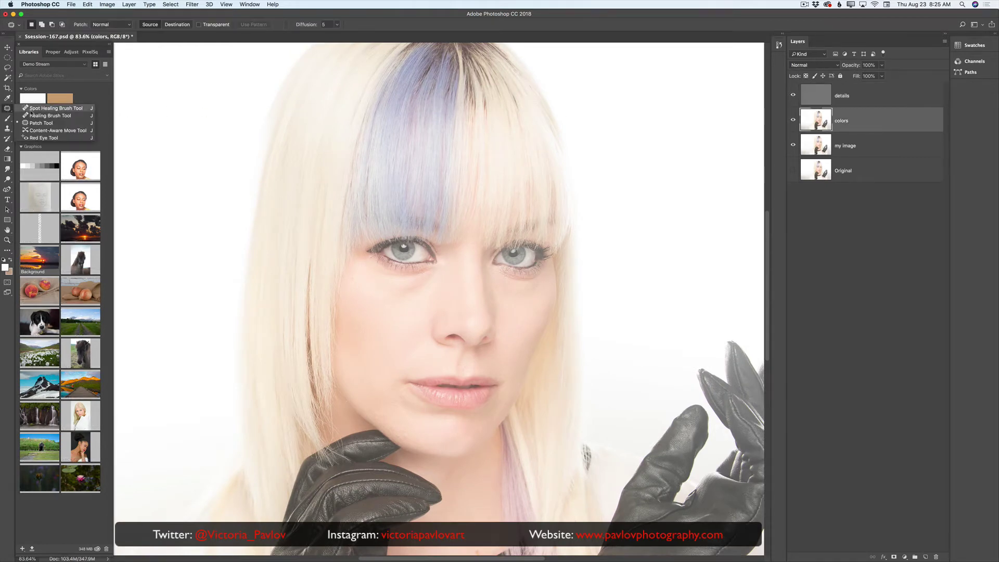
left_click(41, 122)
mouse_move(384, 293)
left_mouse_down()
mouse_move(439, 273)
mouse_move(413, 328)
left_mouse_up()
key("super+d")
mouse_move(502, 301)
left_mouse_down()
mouse_move(503, 282)
mouse_move(544, 285)
mouse_move(531, 299)
mouse_move(546, 283)
mouse_move(539, 298)
left_mouse_up()
key("super+d")
Step: Patch the skin texture under both eyes on the details layer
left_click(859, 104)
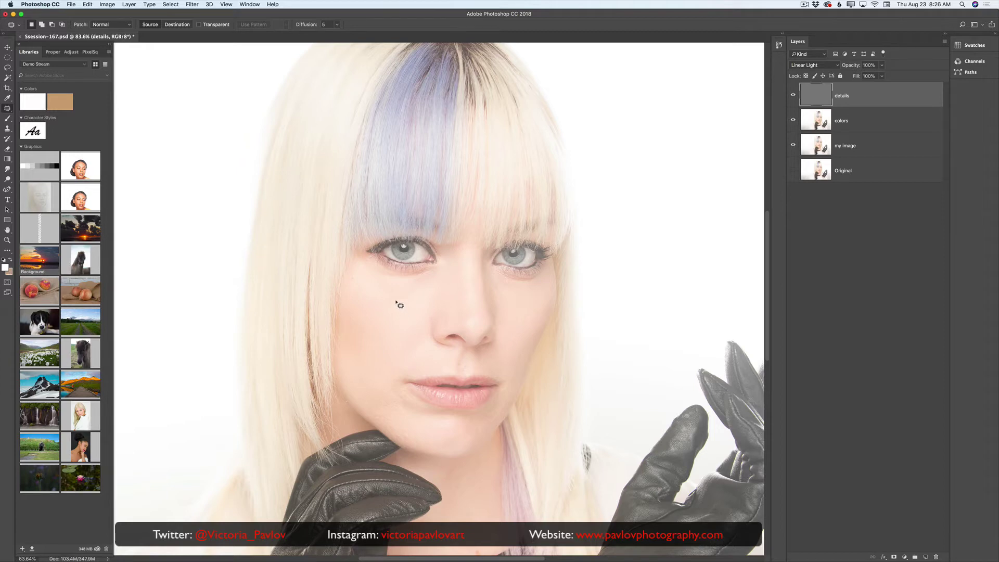
right_click(7, 109)
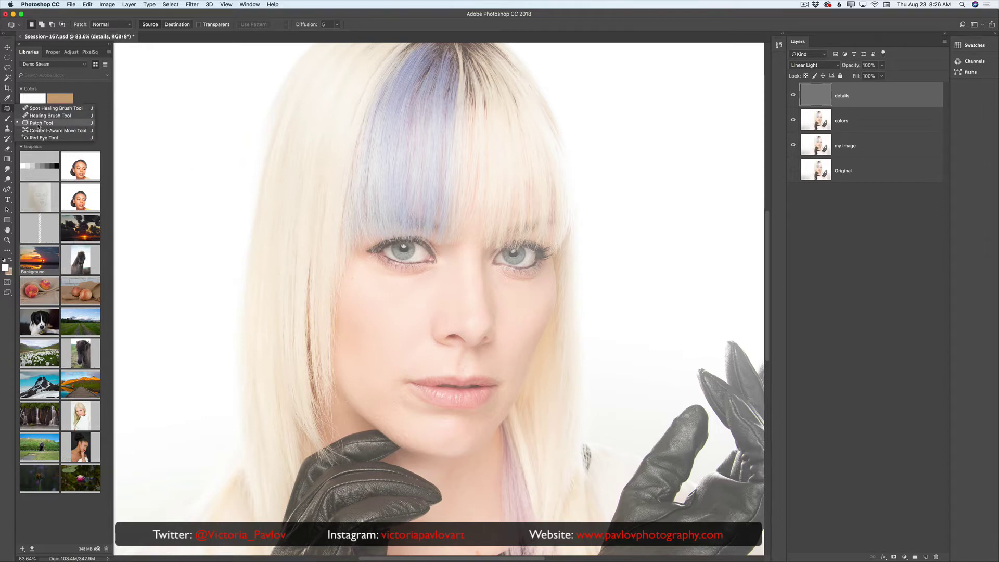
left_click(37, 123)
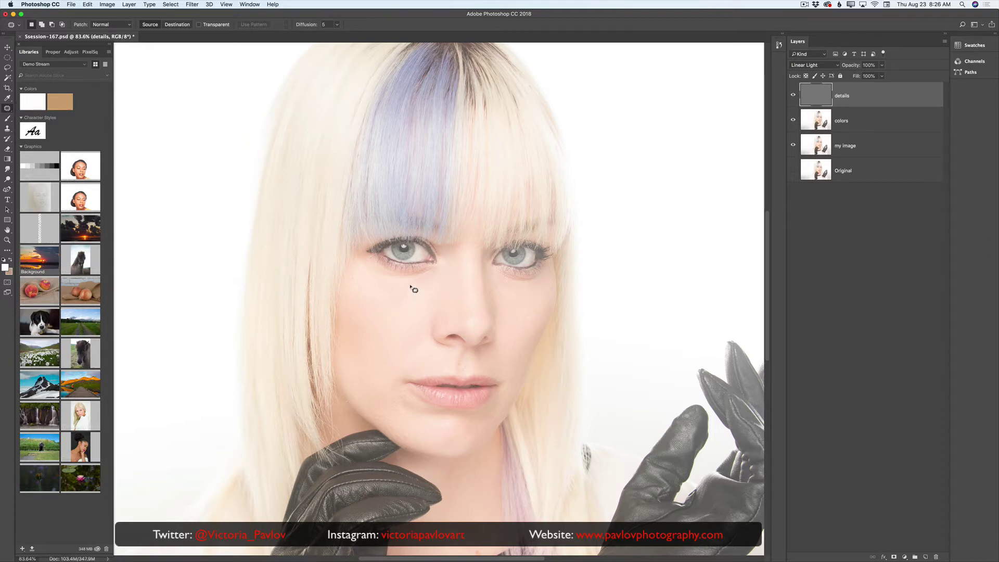
mouse_move(425, 289)
left_mouse_down()
mouse_move(406, 315)
mouse_move(404, 301)
mouse_move(413, 313)
left_mouse_up()
key("ctrl+d")
mouse_move(505, 289)
left_mouse_down()
mouse_move(518, 285)
mouse_move(502, 287)
left_mouse_up()
key("ctrl+d")
Step: Merge the visible layers and compare the retouched portrait with the Original layer, leaving Original hidden
left_click(945, 41)
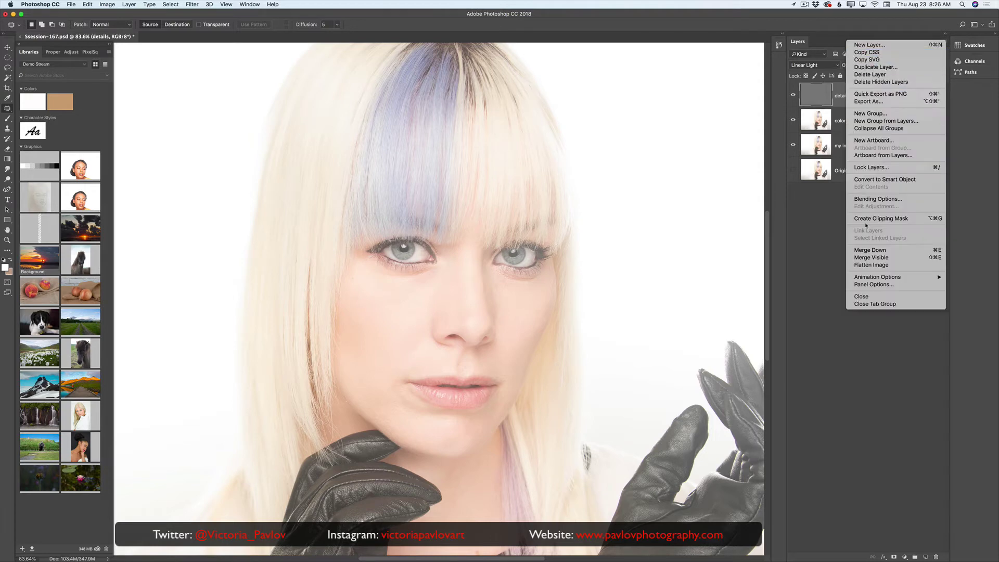
left_click(863, 258)
key("v")
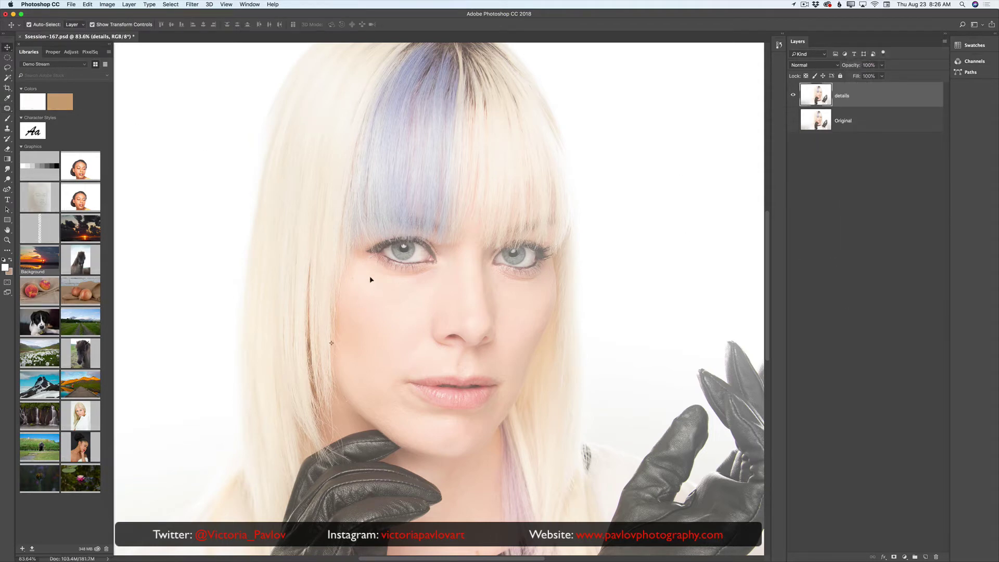
key("z")
left_click_drag(463, 289, 432, 284)
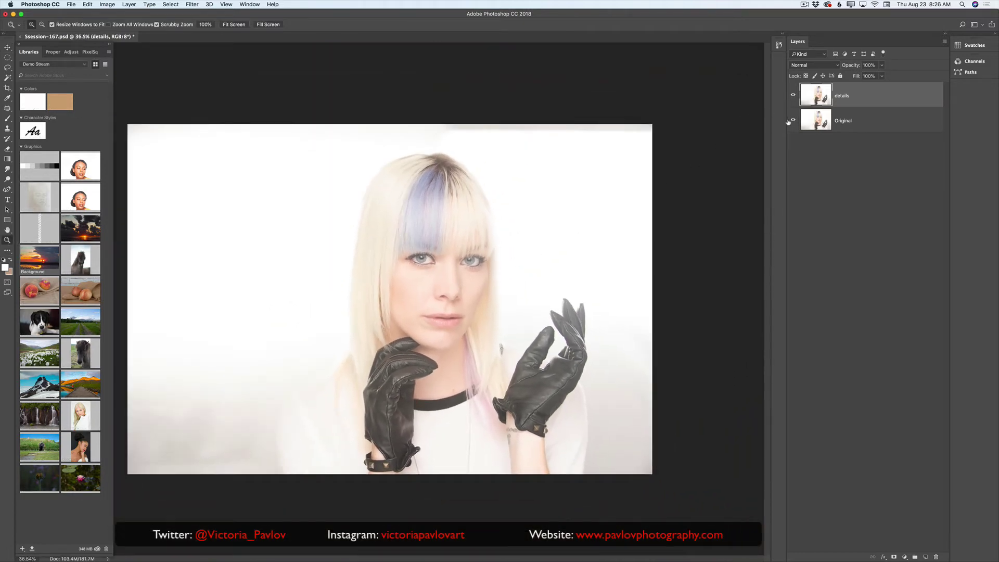
left_click(793, 96)
left_click(794, 99)
left_click(791, 121)
Step: Add a new layer and fill it with white sampled from the photo using the Eyedropper and Paint Bucket tools
left_click(926, 558)
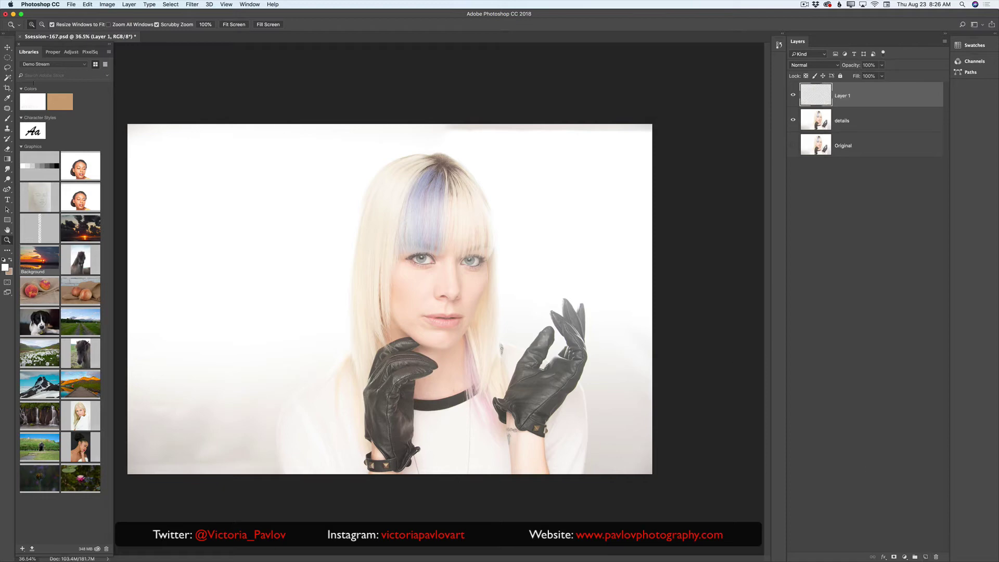
left_click(7, 98)
left_click(8, 98)
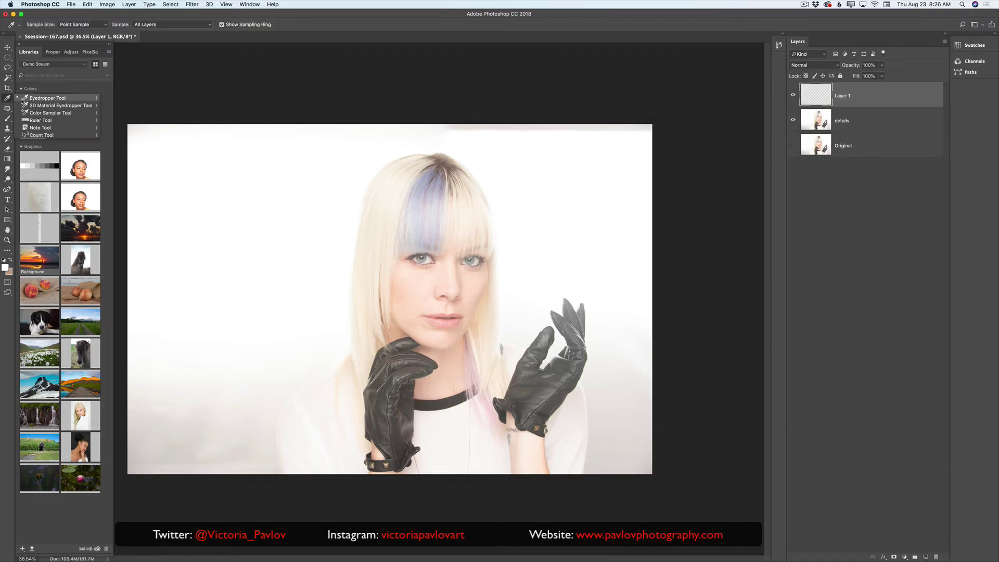
left_click(33, 99)
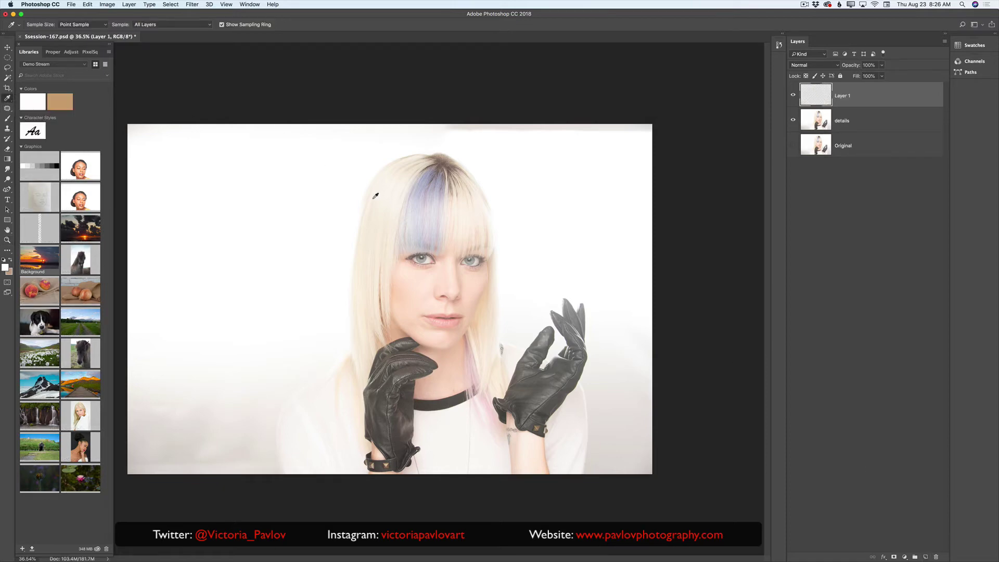
left_click(355, 239)
left_click(7, 159)
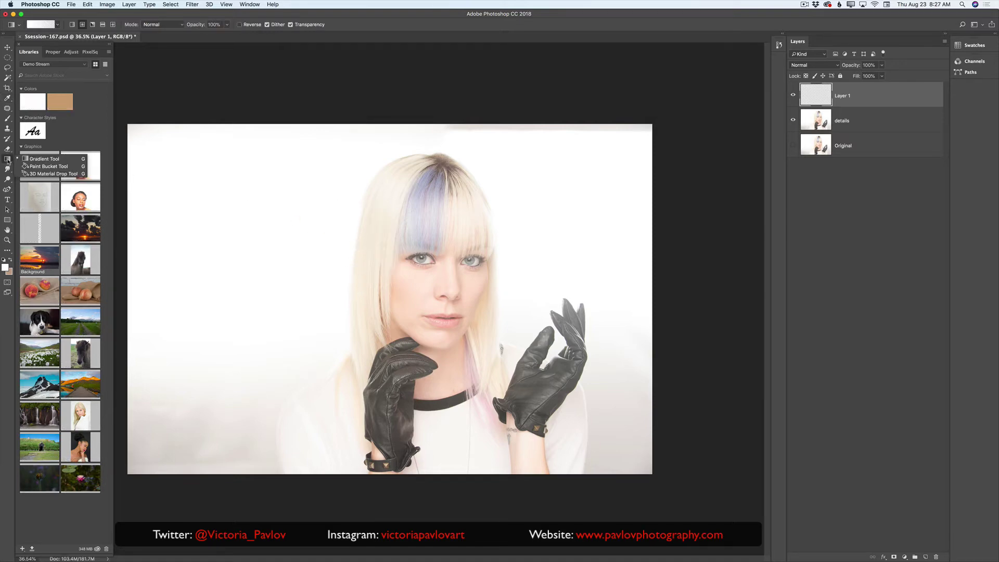
left_click(31, 167)
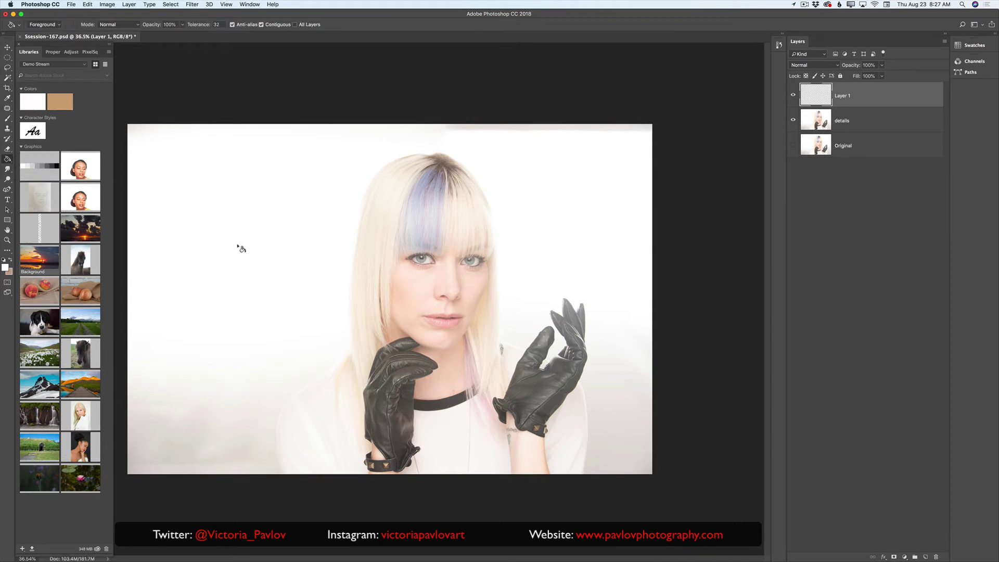
left_click(238, 286)
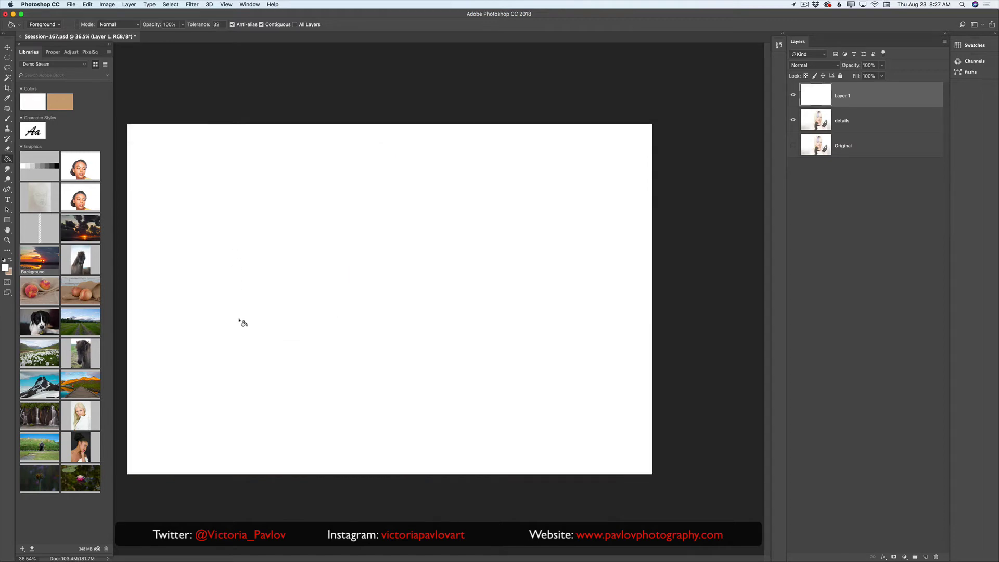
Step: Rename the white layer "new background" and place it directly below the details layer
left_click(8, 47)
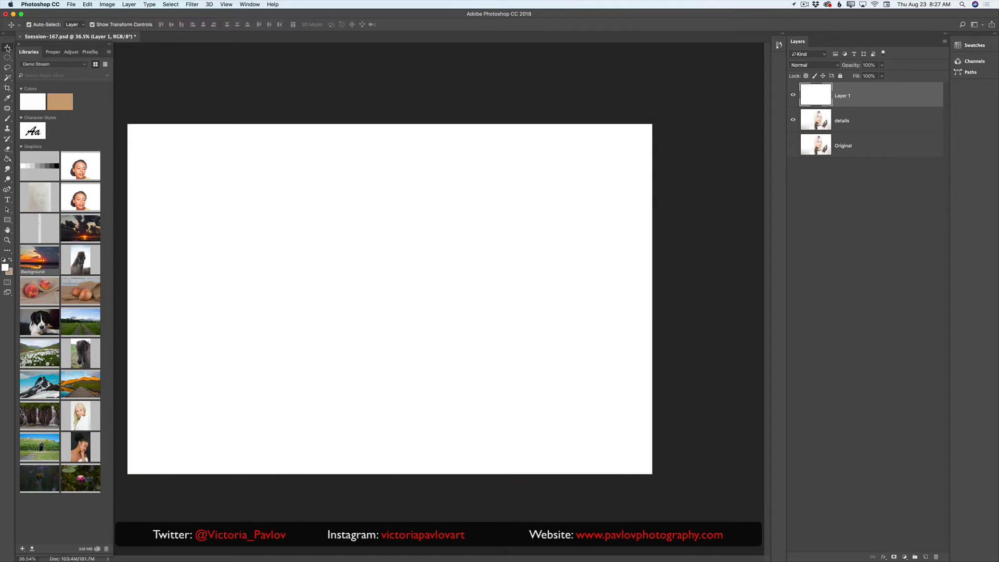
double_click(843, 96)
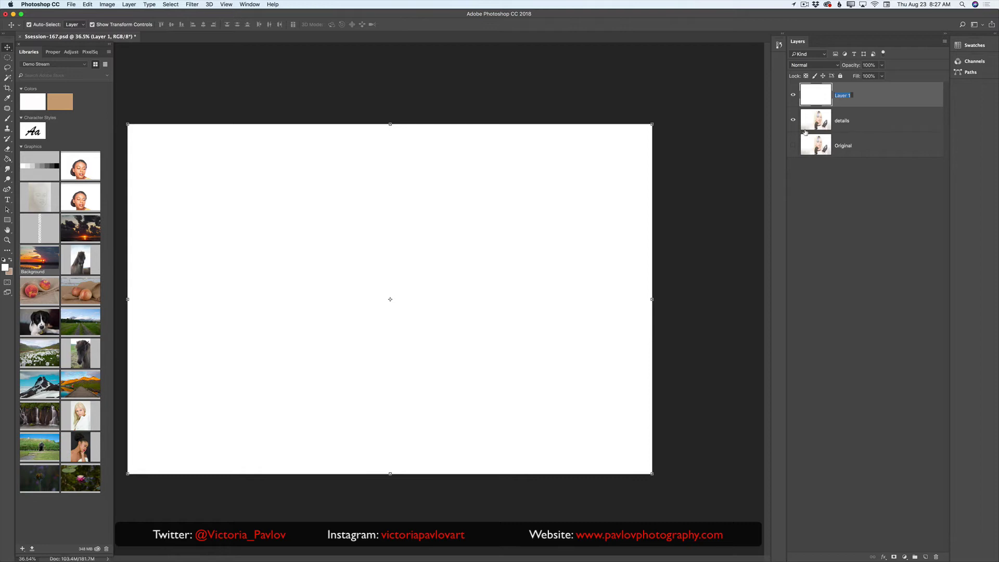
type("new background")
key("Return")
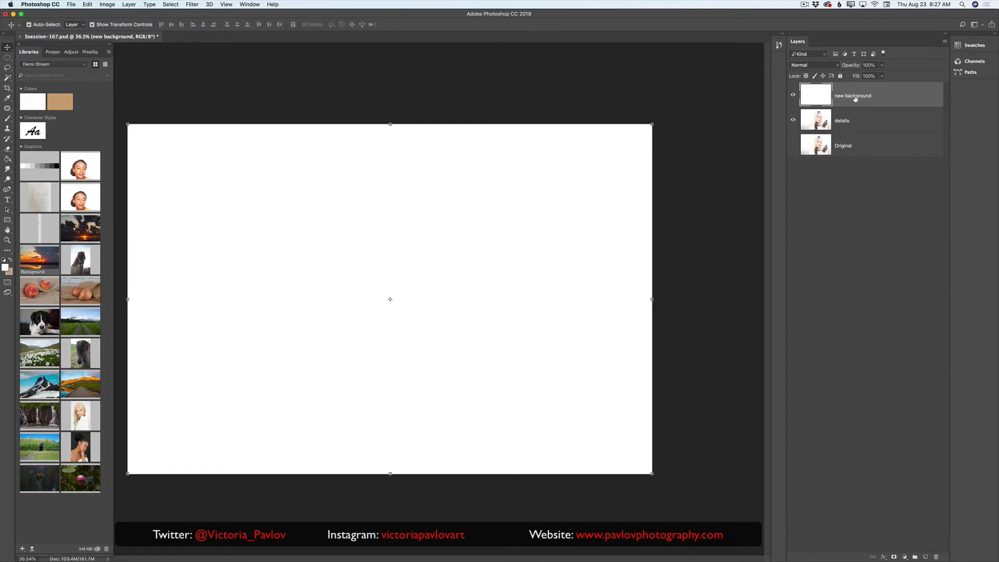
left_click_drag(854, 99, 857, 126)
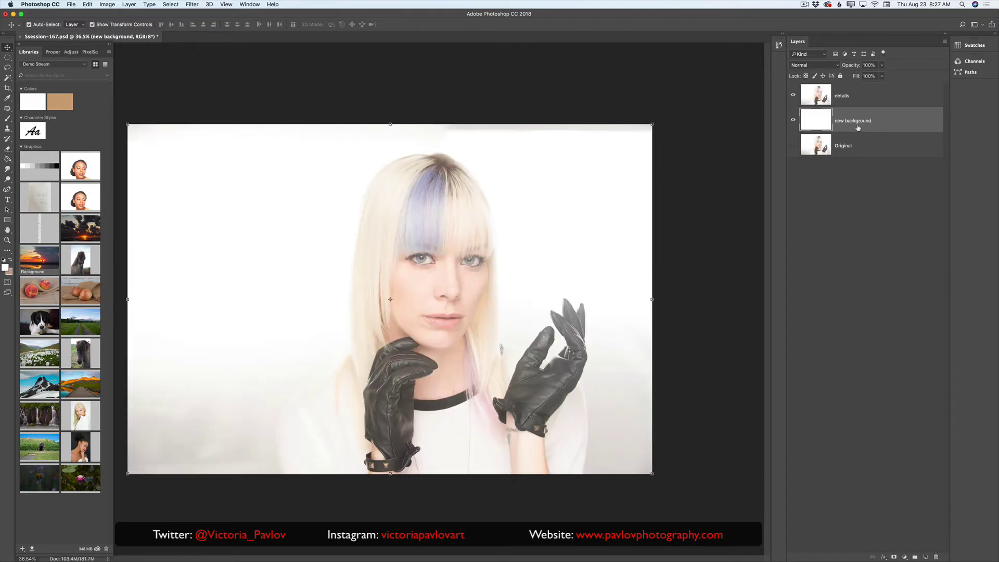
Step: Rename the details layer "image"
left_click(845, 97)
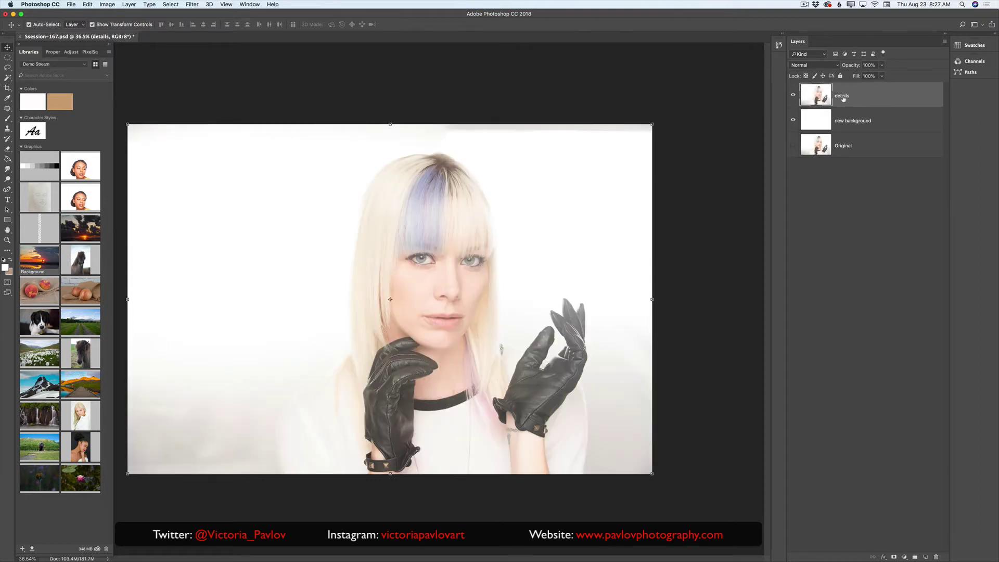
double_click(844, 97)
type("image")
key("Return")
Step: Toggle the visibility of the image and new background layers to compare the portrait against the plain white
left_click(794, 96)
left_click(793, 99)
left_click(794, 100)
left_click(793, 121)
left_click(793, 120)
left_click(793, 97)
Step: Add a layer mask to the image layer and set the Gradient tool to a black foreground-to-transparent gradient
left_click(894, 557)
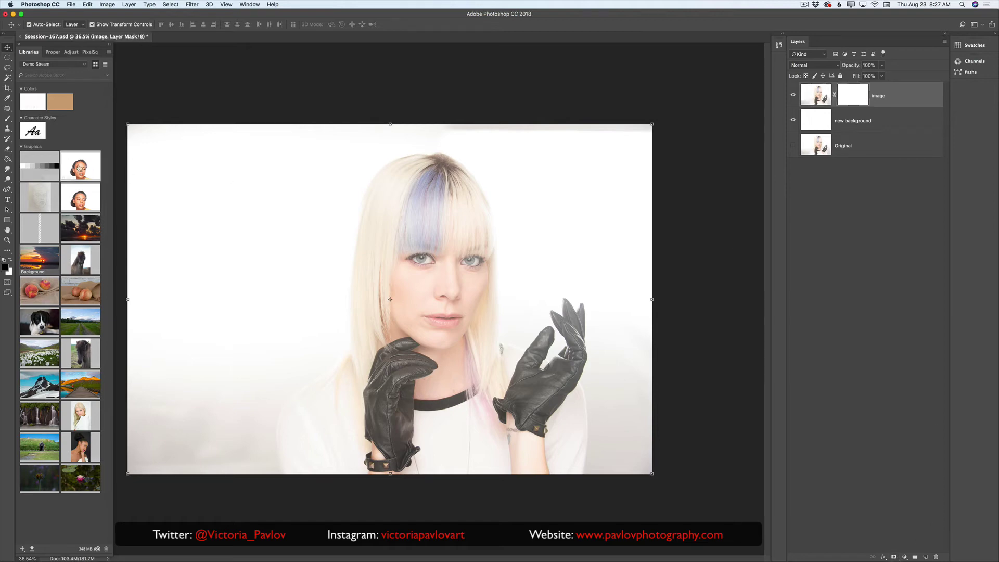
left_click(8, 159)
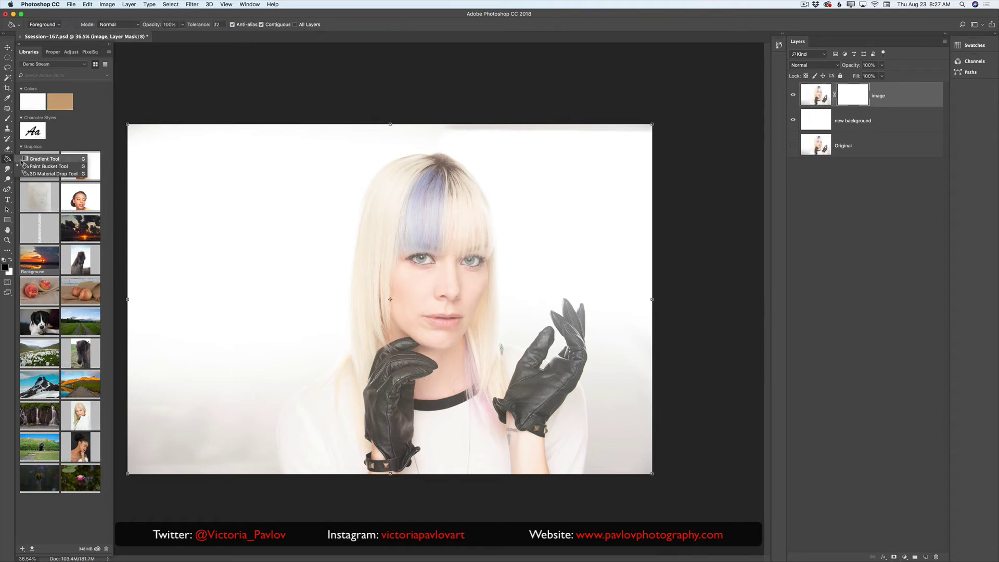
left_click(32, 159)
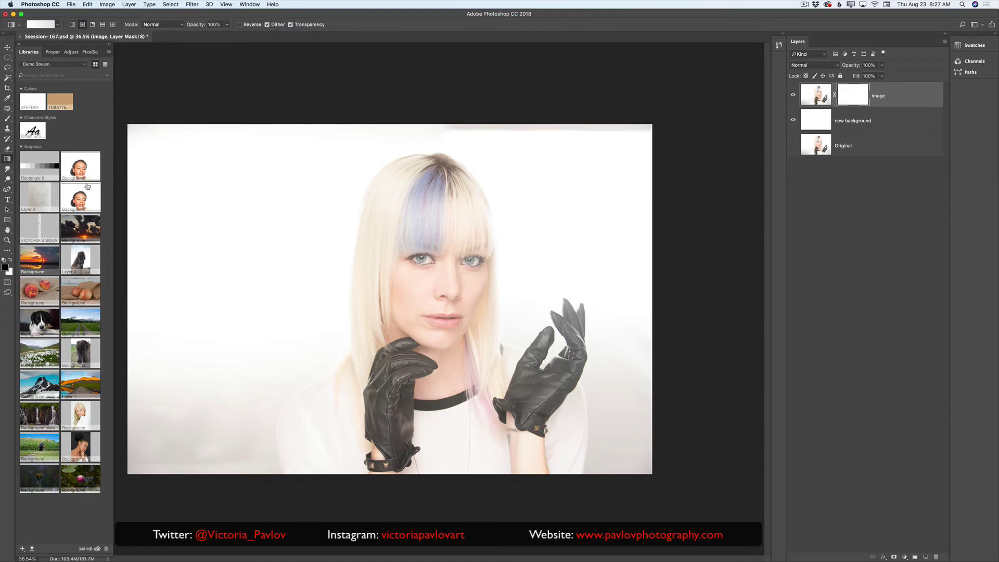
left_click(57, 26)
left_click(30, 42)
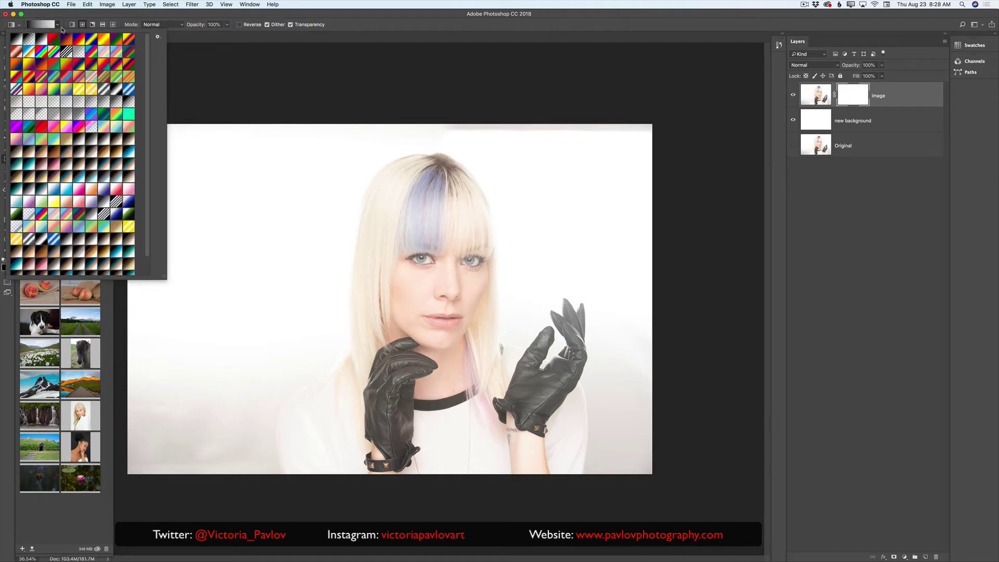
left_click(58, 27)
Step: Draw short gradients inward from the photo's edges and corners on the mask to blend the backdrop into white
left_click_drag(131, 447, 255, 409)
left_click_drag(130, 330, 253, 366)
left_click_drag(141, 130, 279, 245)
left_click_drag(391, 107, 427, 177)
left_click_drag(477, 106, 487, 188)
left_click_drag(559, 107, 552, 156)
left_click_drag(624, 109, 598, 195)
left_click_drag(650, 114, 593, 195)
left_click_drag(458, 110, 450, 179)
left_click_drag(630, 383, 556, 443)
left_click_drag(645, 434, 573, 468)
left_click_drag(650, 457, 578, 496)
left_click_drag(652, 463, 577, 484)
left_click_drag(604, 467, 580, 480)
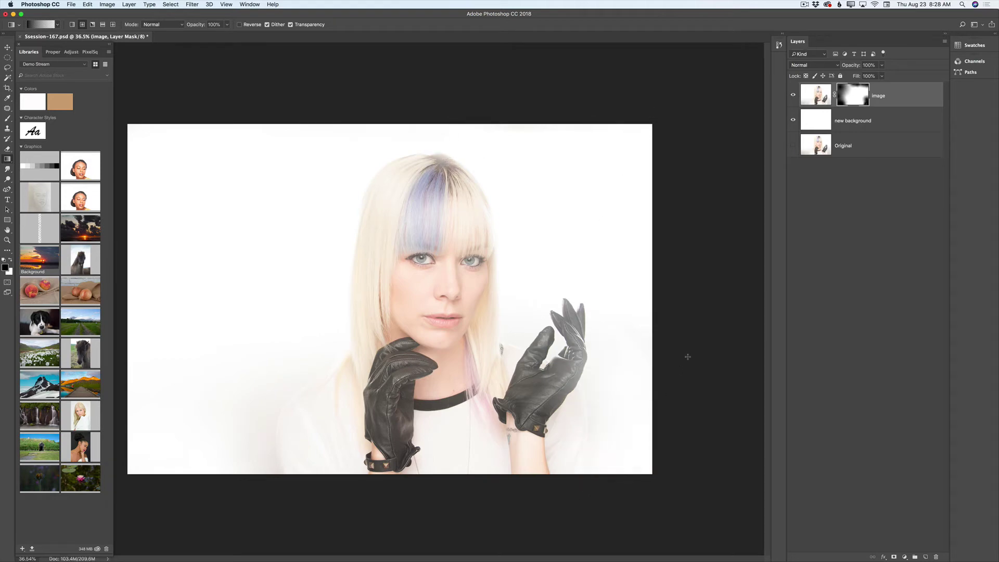
left_click_drag(660, 323, 587, 392)
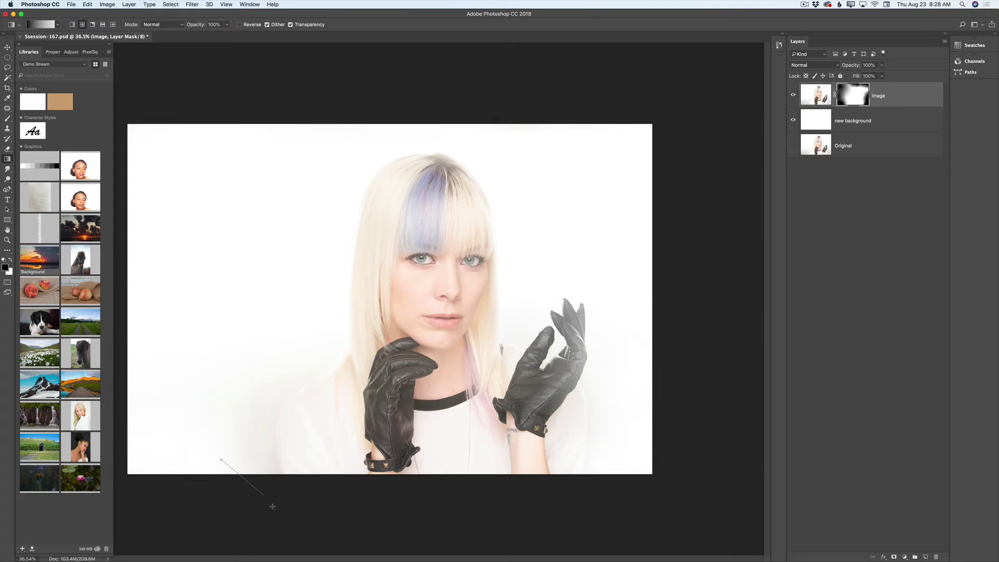
Step: Add more mask gradients beside the model's hair, shoulder and raised hand to clear the remaining gray backdrop
left_click_drag(260, 495, 281, 357)
left_click_drag(320, 361, 311, 323)
left_click_drag(350, 223, 330, 179)
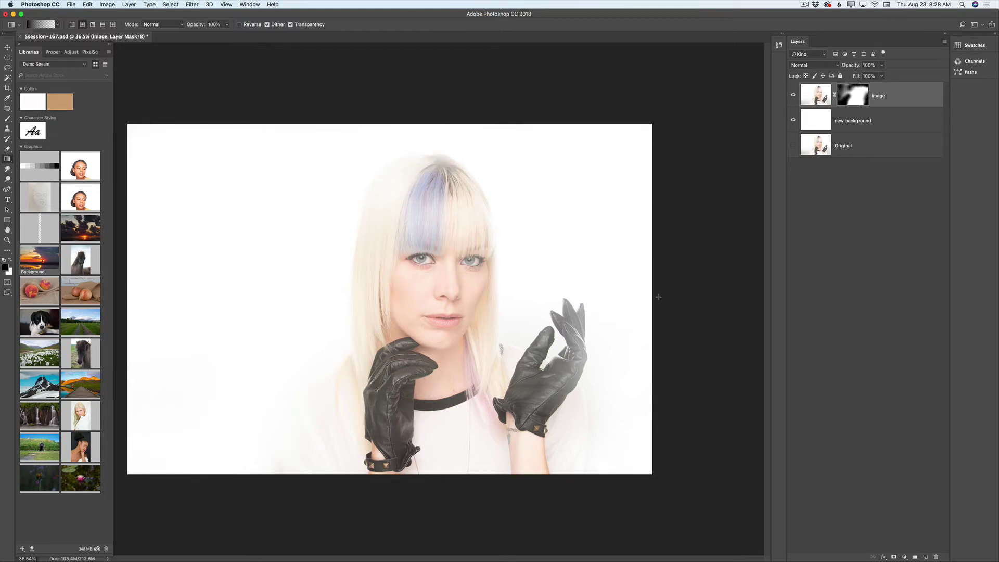
left_click_drag(151, 152, 192, 231)
left_click_drag(214, 353, 172, 250)
left_click_drag(225, 336, 176, 277)
left_click_drag(180, 328, 128, 284)
left_click_drag(273, 333, 241, 291)
left_click_drag(617, 340, 631, 380)
left_click_drag(617, 415, 648, 459)
Step: Select the Brush tool with white as the foreground color, and show the Original layer to check the masked result against it
left_click(7, 119)
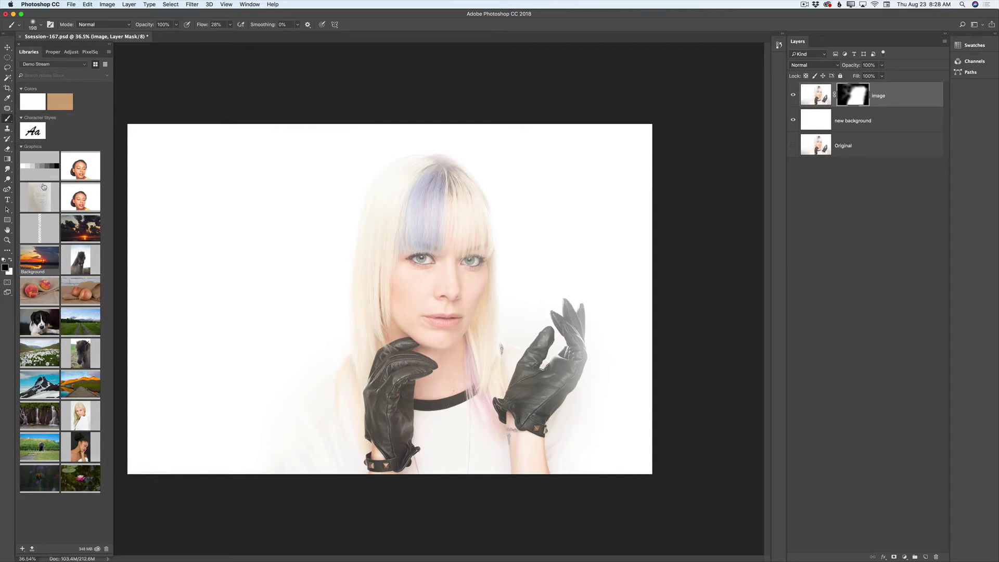
left_click(11, 260)
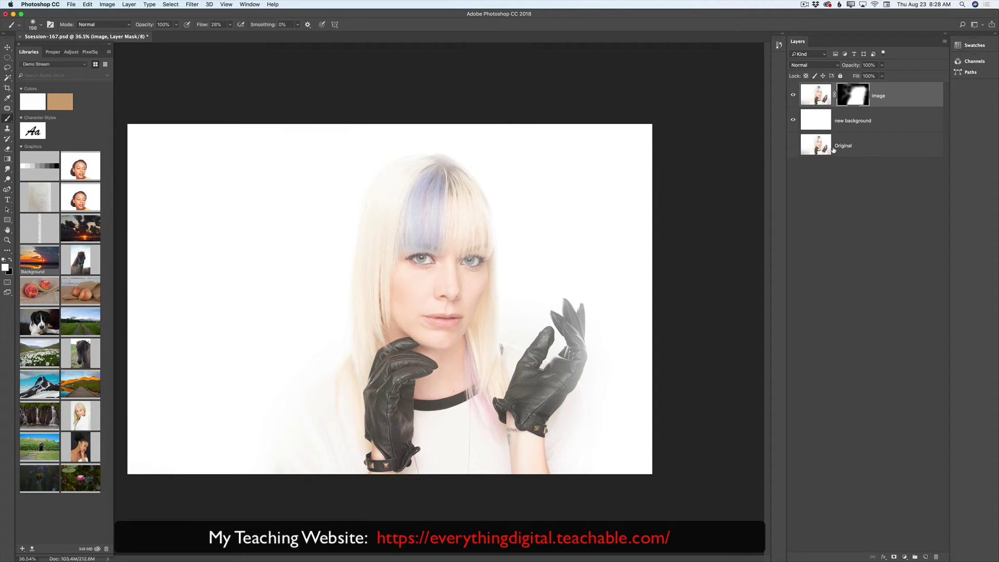
left_click(793, 152)
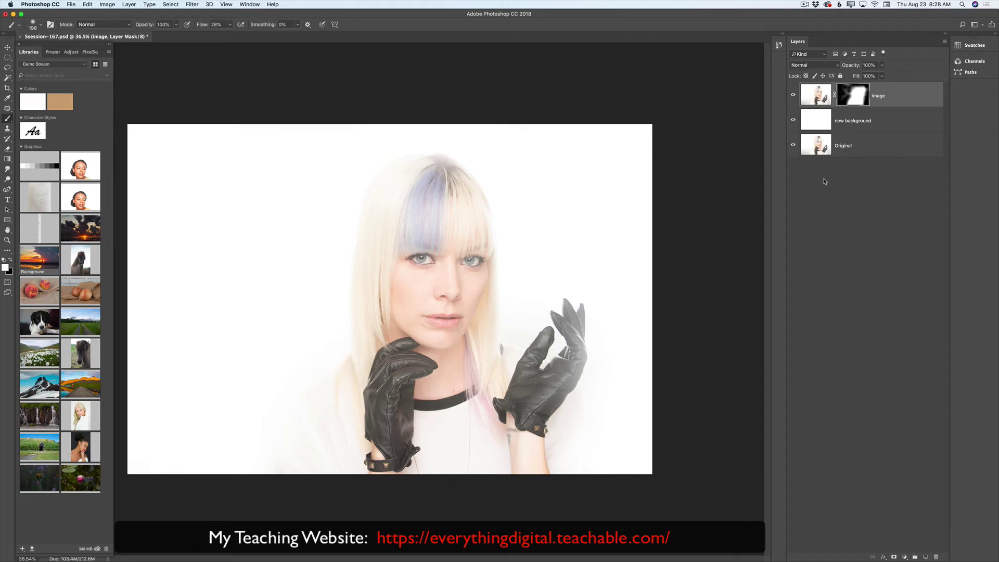
left_click(793, 121)
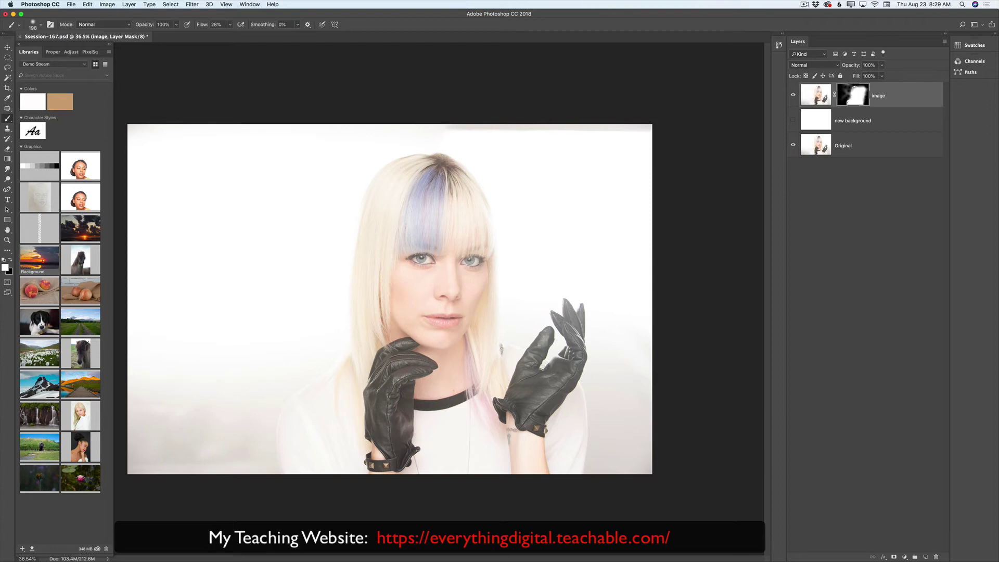
left_click(794, 121)
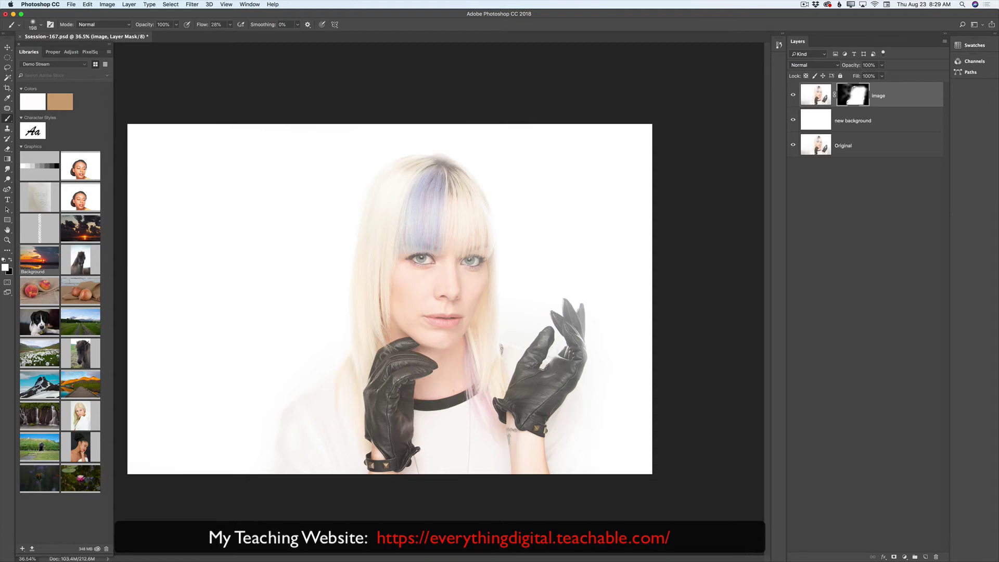
Step: Restore the model's faded shirt and hair edges on the mask with a soft round brush at 70, 120 and 279 px
right_click(553, 359)
left_click_drag(617, 379, 610, 381)
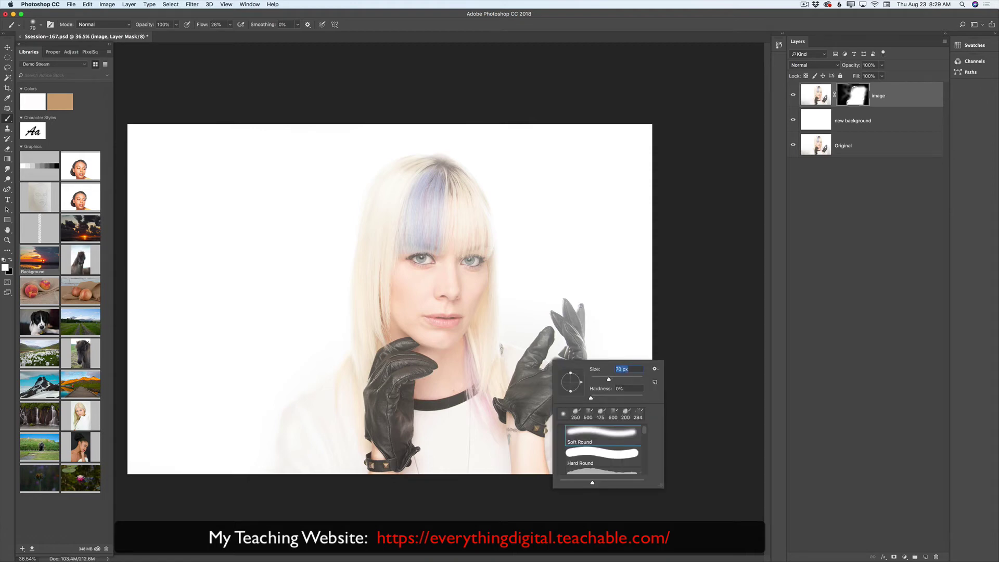
key("Return")
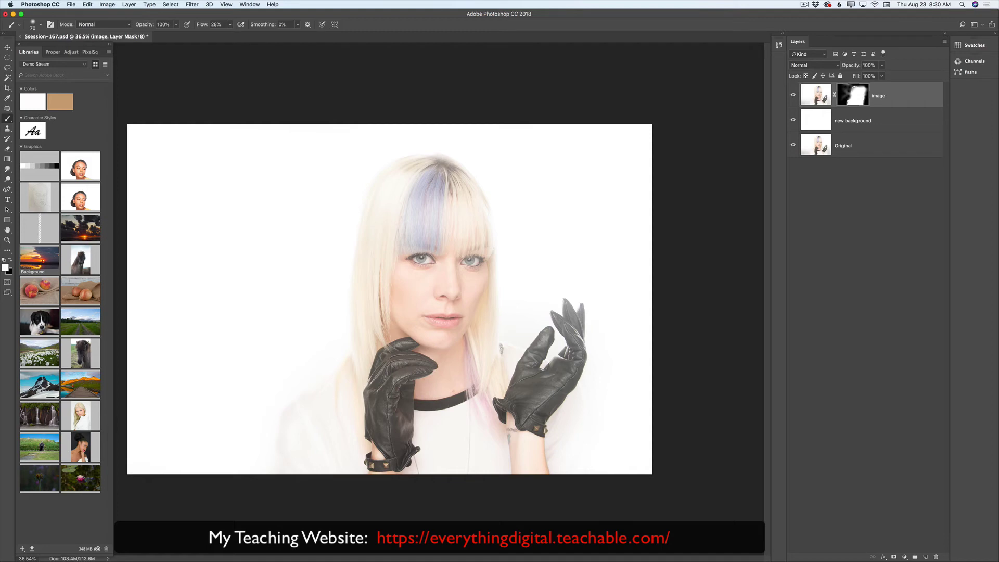
right_click(496, 248)
left_click_drag(502, 242, 519, 240)
key("Return")
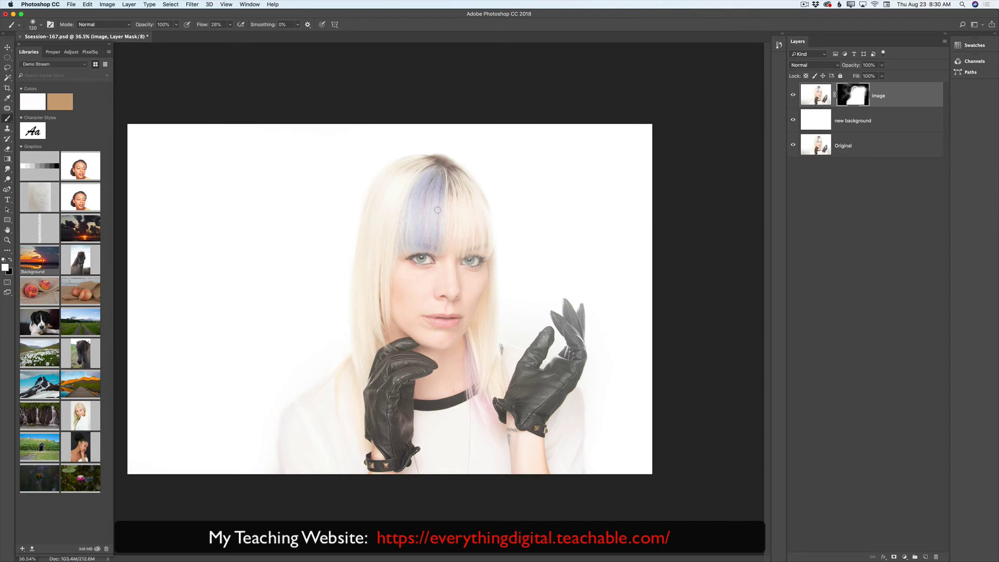
right_click(416, 237)
left_click(500, 255)
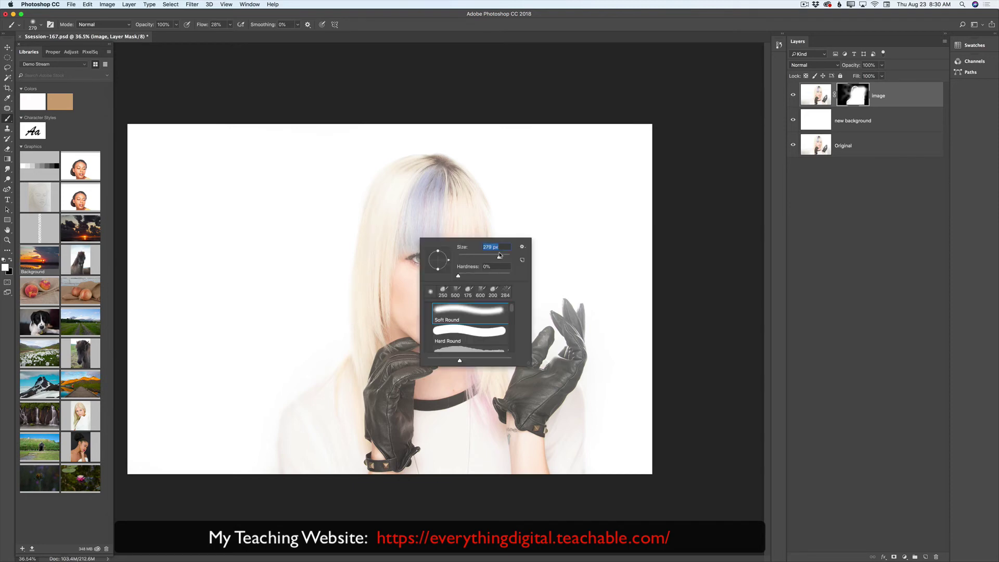
key("Return")
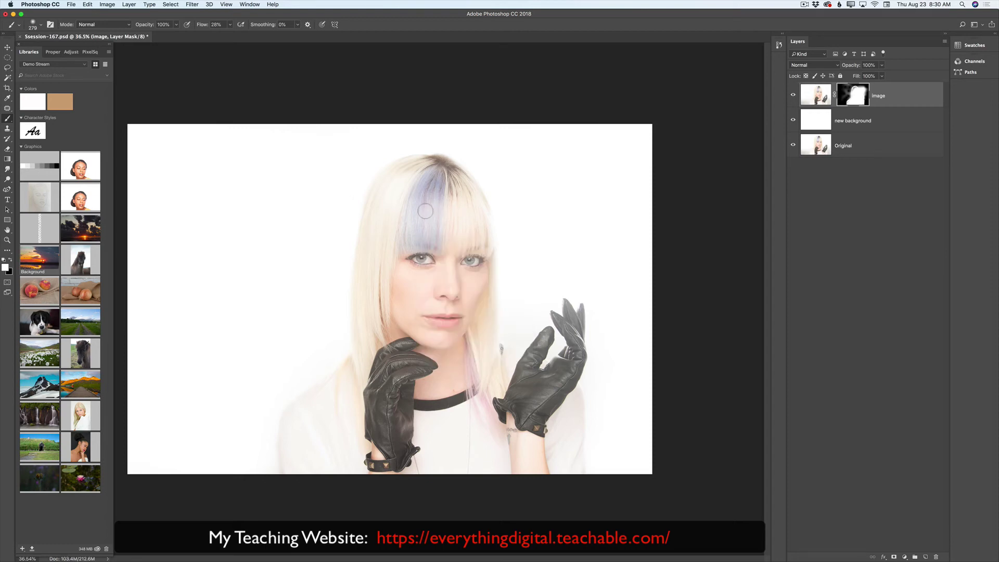
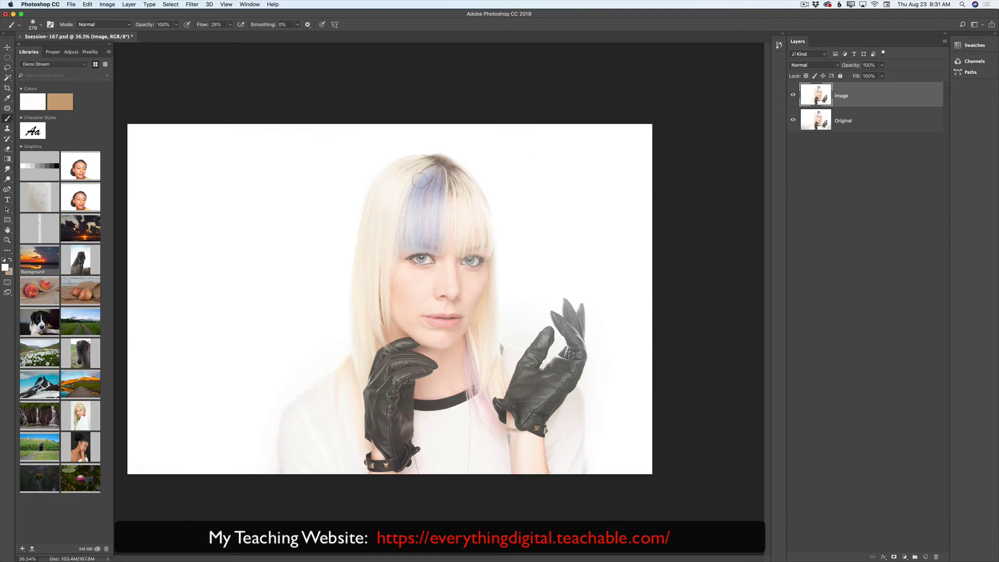
Step: Duplicate the image layer and rename the copy "new image"
left_click(7, 48)
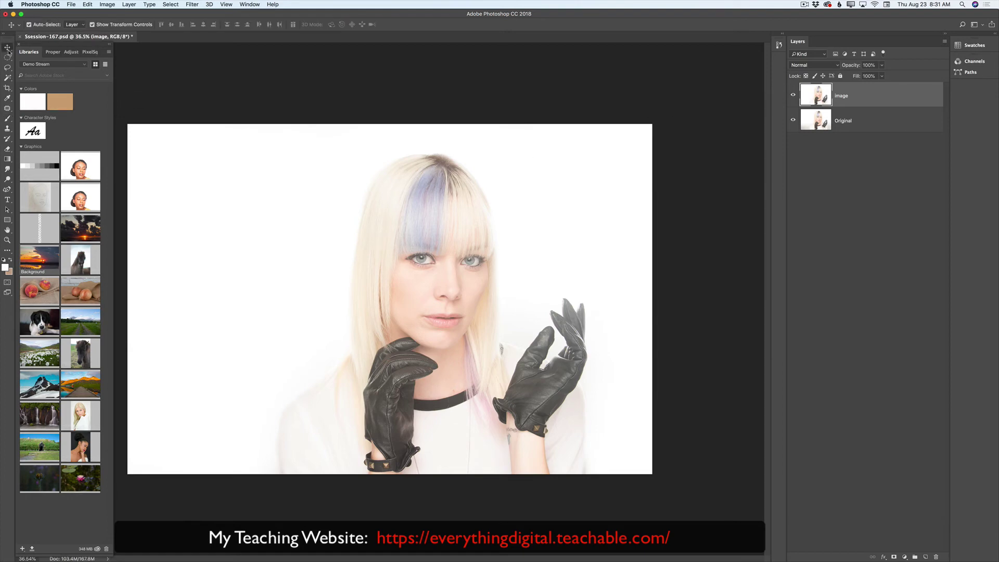
left_click_drag(865, 100, 926, 557)
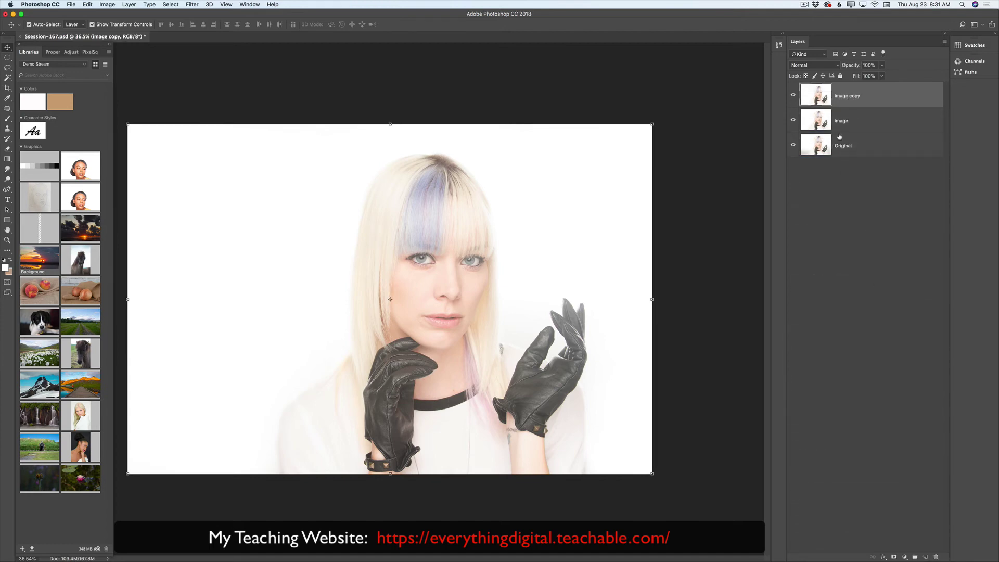
double_click(854, 98)
type("new imag")
key("Return")
Step: Open the Camera Raw Filter on new image, sample the white balance from the raised glove and set Exposure to -0.20
left_click(193, 4)
left_click(192, 4)
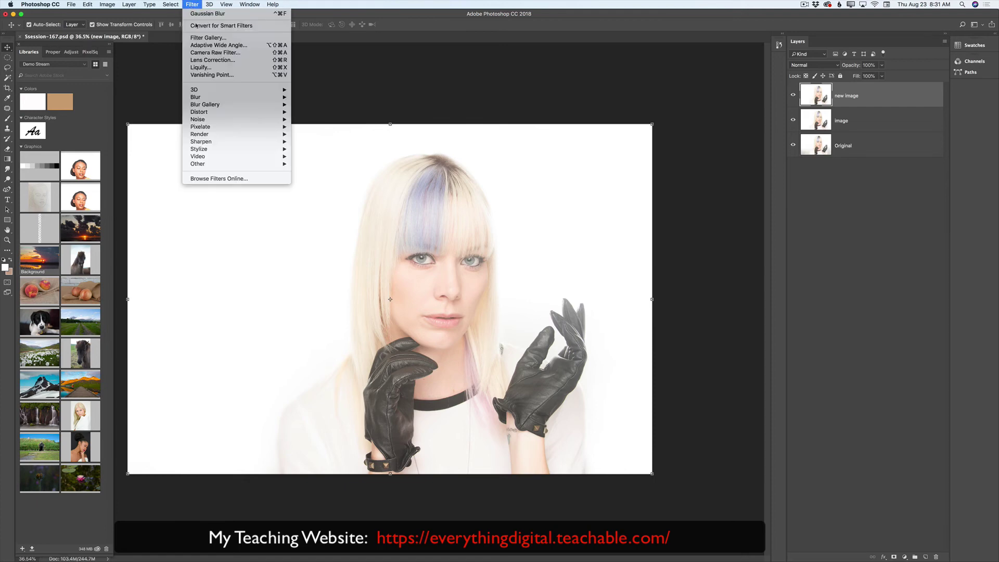
left_click(200, 52)
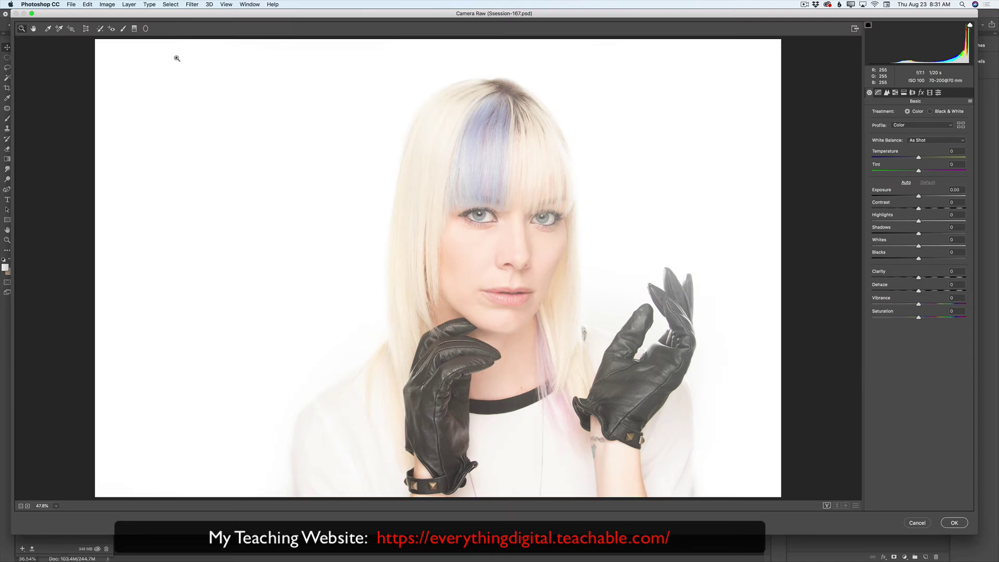
left_click(48, 29)
left_click(641, 317)
left_click_drag(918, 197, 916, 196)
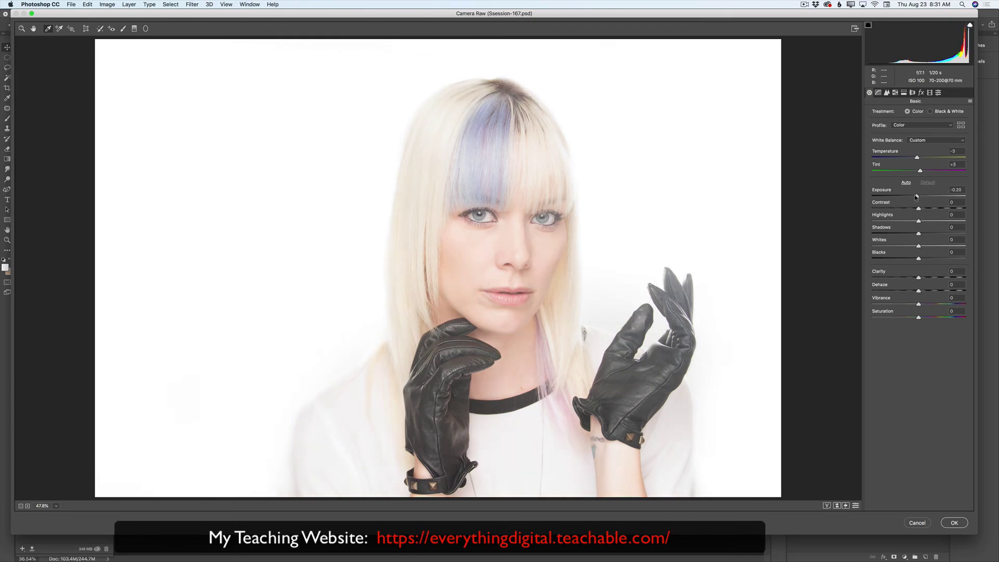
left_click(917, 197)
Step: Set Contrast to +32, Shadows to -29, Blacks to -25 and Highlights to +19 in Camera Raw
left_click_drag(919, 208, 934, 208)
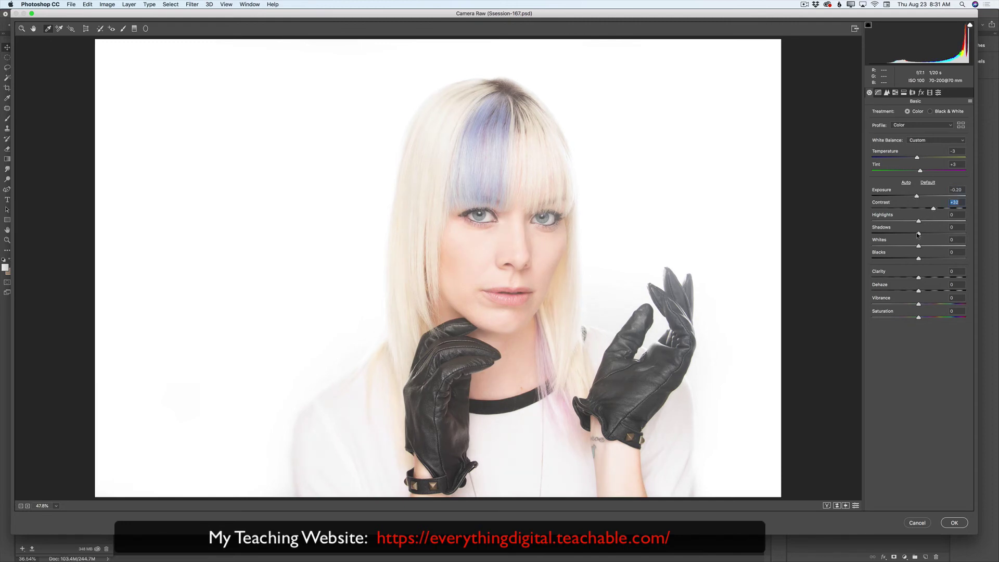
left_click_drag(919, 234, 905, 234)
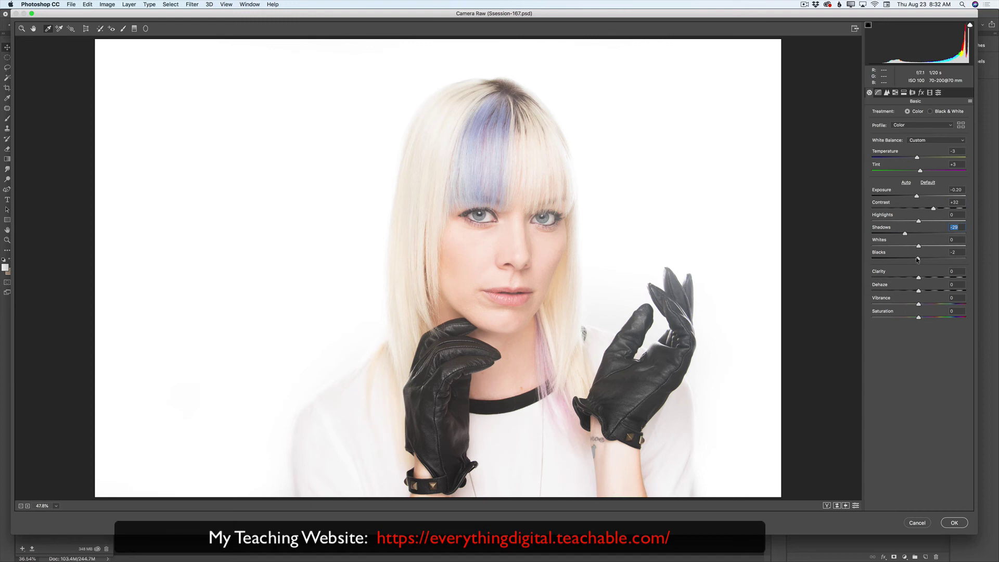
left_click_drag(919, 259, 908, 258)
left_click_drag(919, 221, 934, 217)
Step: Adjust the parametric tone curve with Highlights +2, Lights -2, Darks -9 and slightly lower Shadows
left_click(878, 93)
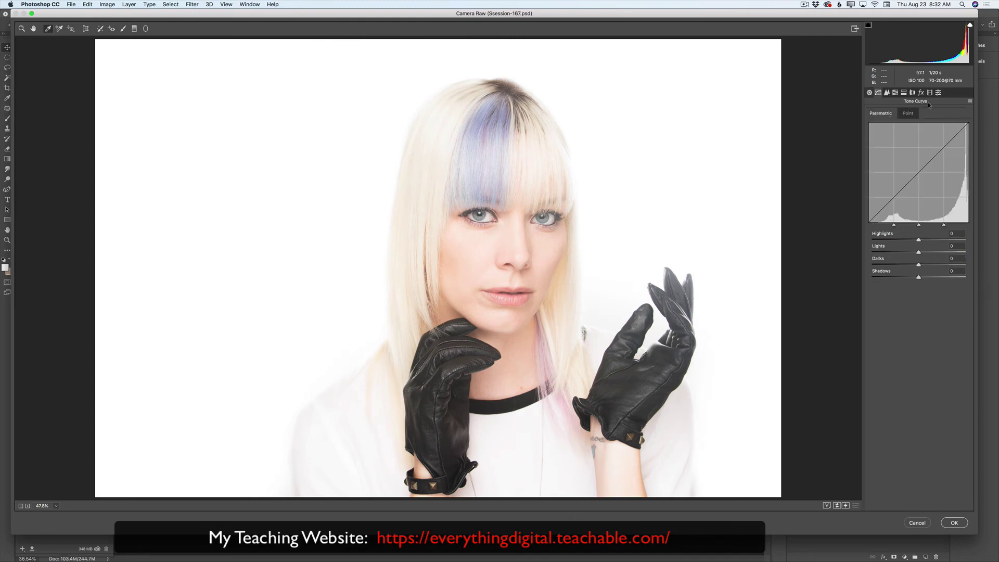
left_click_drag(919, 240, 919, 240)
left_click_drag(919, 253, 919, 278)
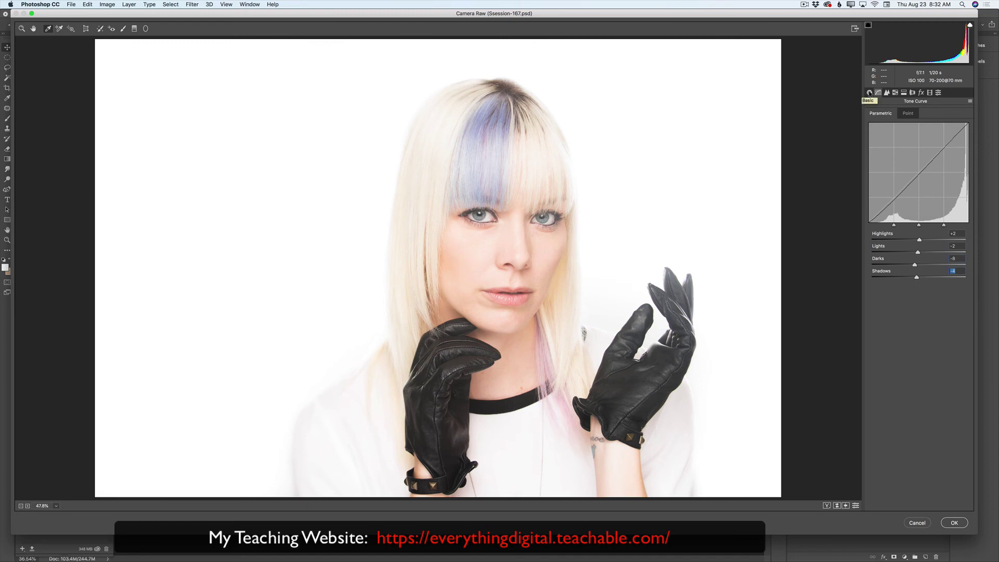
Step: Raise Exposure to about -0.05 in the Basic settings and apply the Camera Raw adjustments
left_click(870, 93)
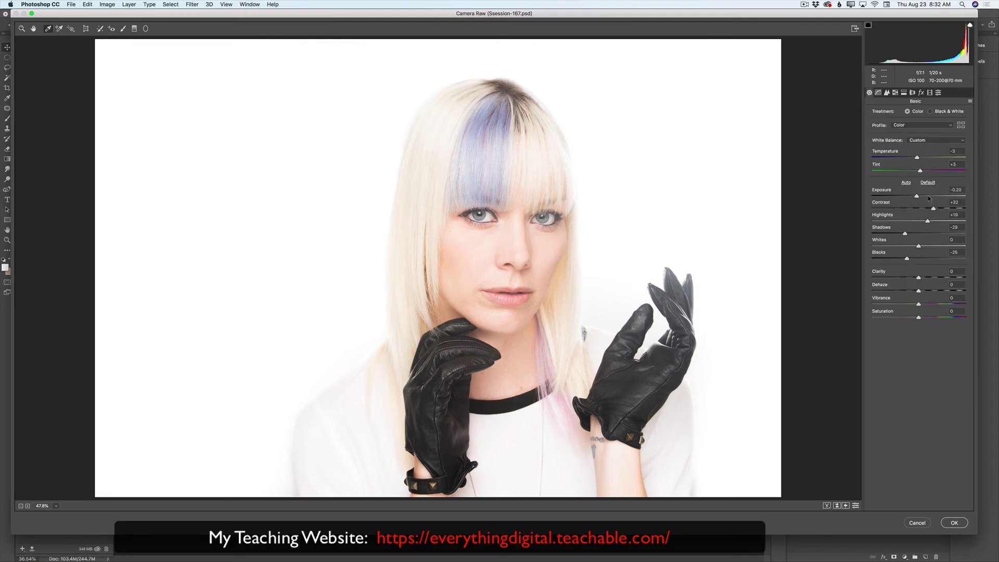
left_click_drag(916, 197, 917, 201)
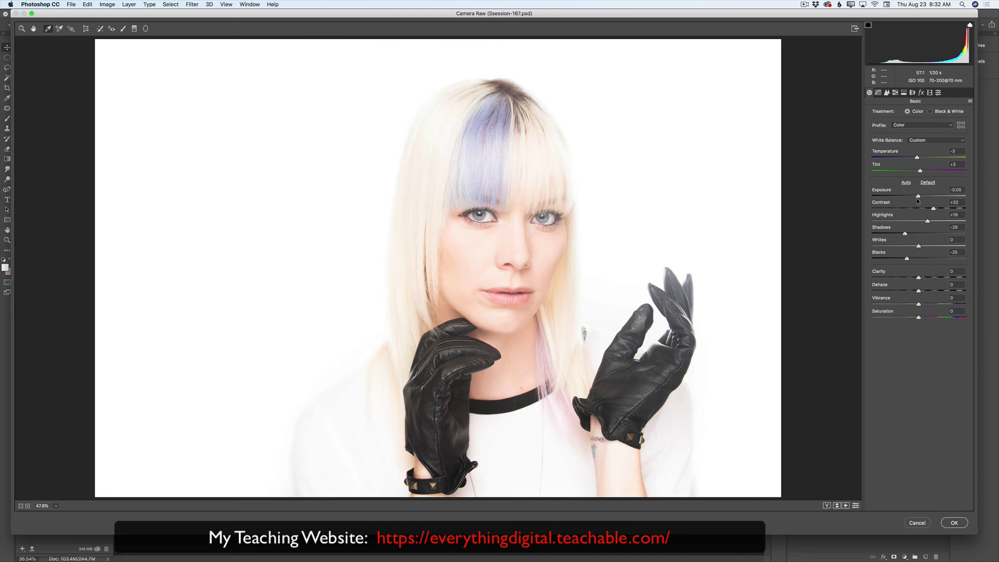
left_click(917, 200)
left_click(955, 522)
Step: Hide the image layer and compare new image with the Original layer
left_click(793, 121)
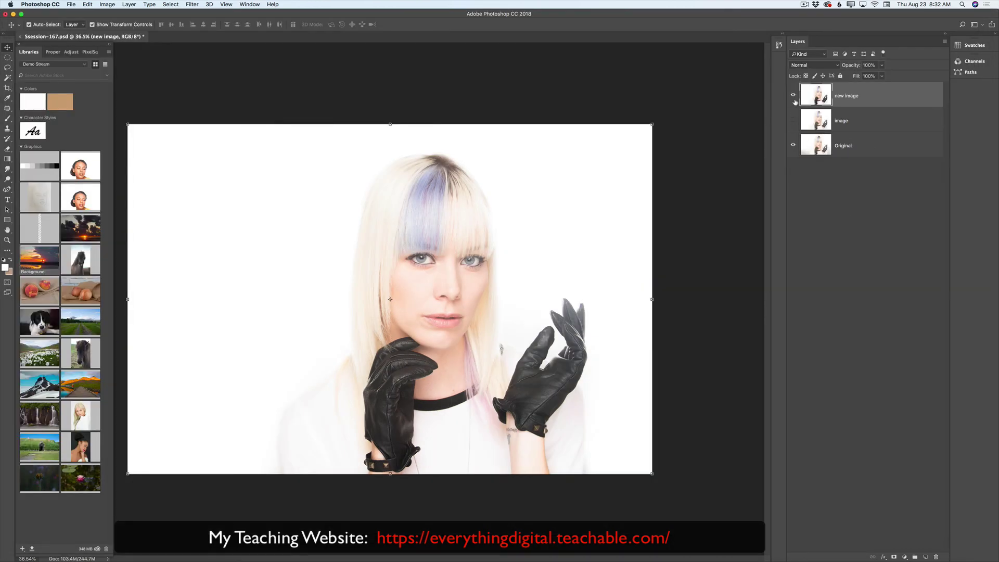
left_click(793, 95)
left_click(794, 95)
Step: Duplicate the new image layer and open the copy in the Camera Raw Filter
left_click_drag(869, 96, 925, 557)
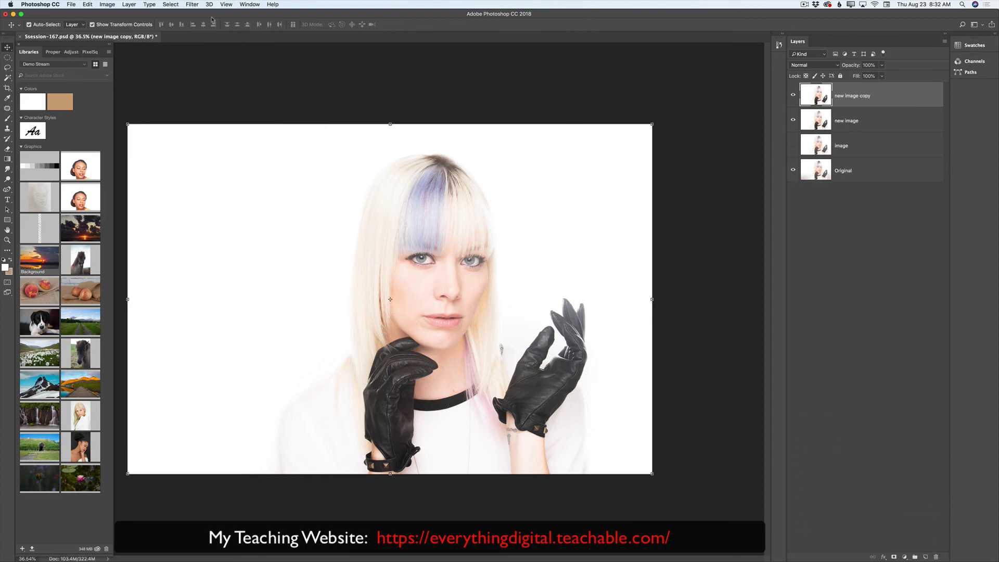
left_click(191, 4)
left_click(216, 53)
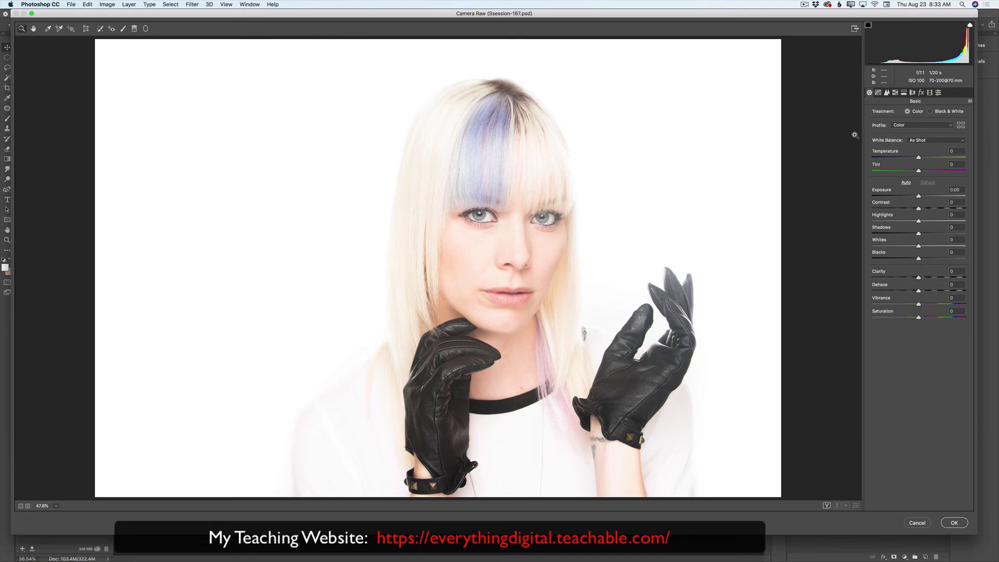
Step: Try the Black & White treatment with a slight exposure tweak and reset all Camera Raw adjustments
left_click(930, 111)
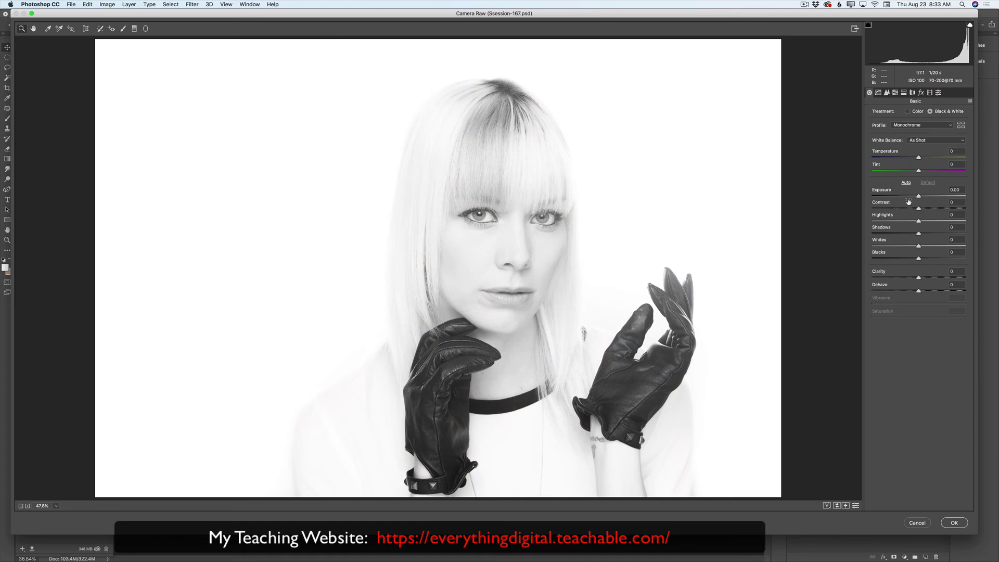
mouse_move(919, 196)
left_mouse_down()
mouse_move(926, 209)
mouse_move(918, 196)
left_mouse_up()
left_click_drag(918, 196, 918, 196)
key("alt")
left_click(922, 528, "alt")
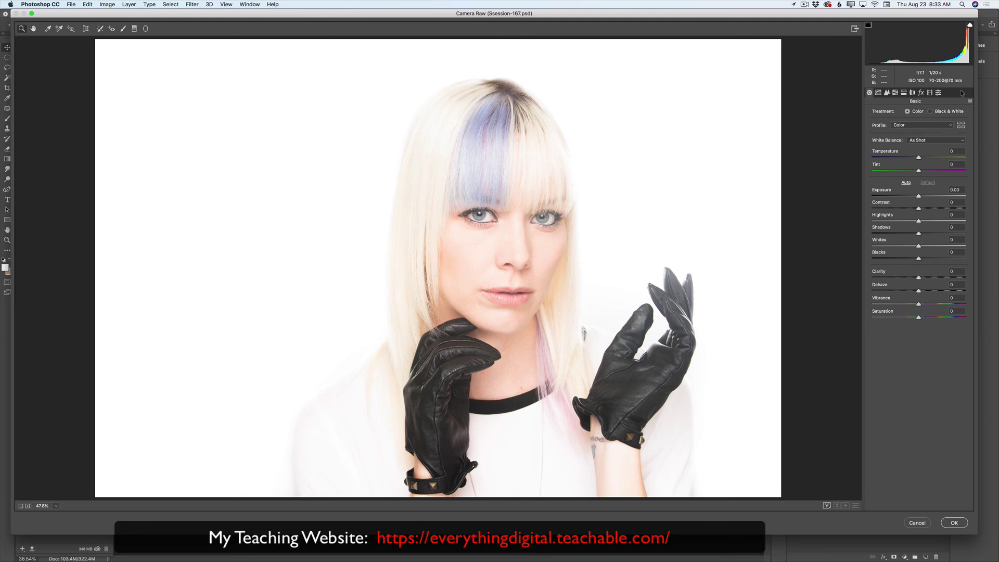
Step: Apply the B&W 03 profile from the B&W group of the Profile Browser and return to the Basic settings
left_click(961, 125)
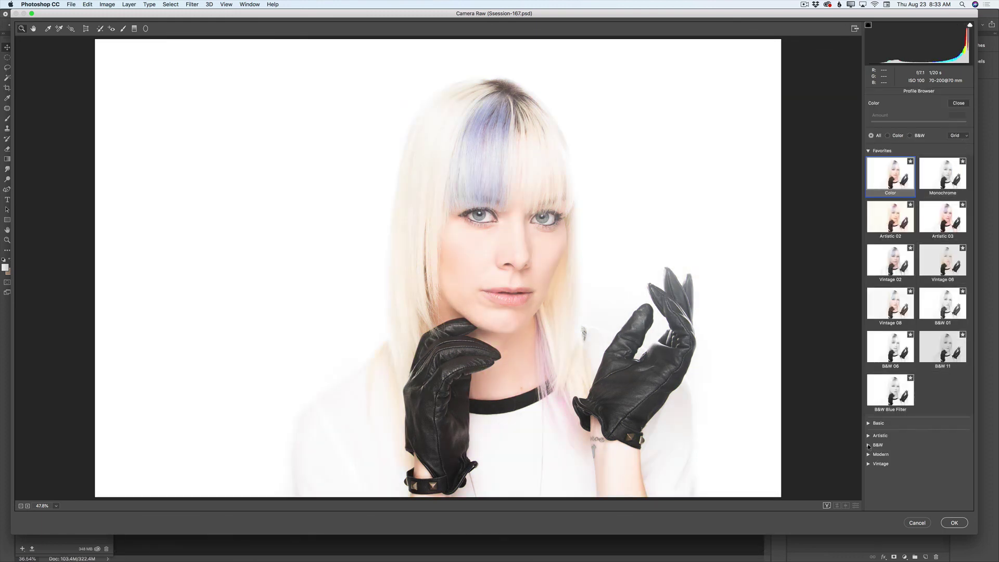
left_click(868, 445)
scroll(971, 315, "down", 2)
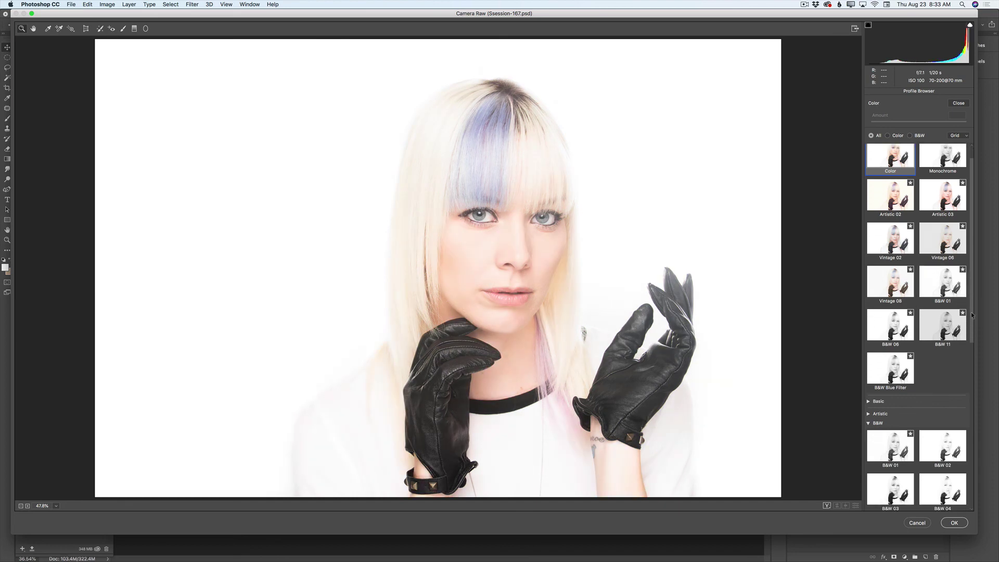
scroll(972, 315, "down", 10)
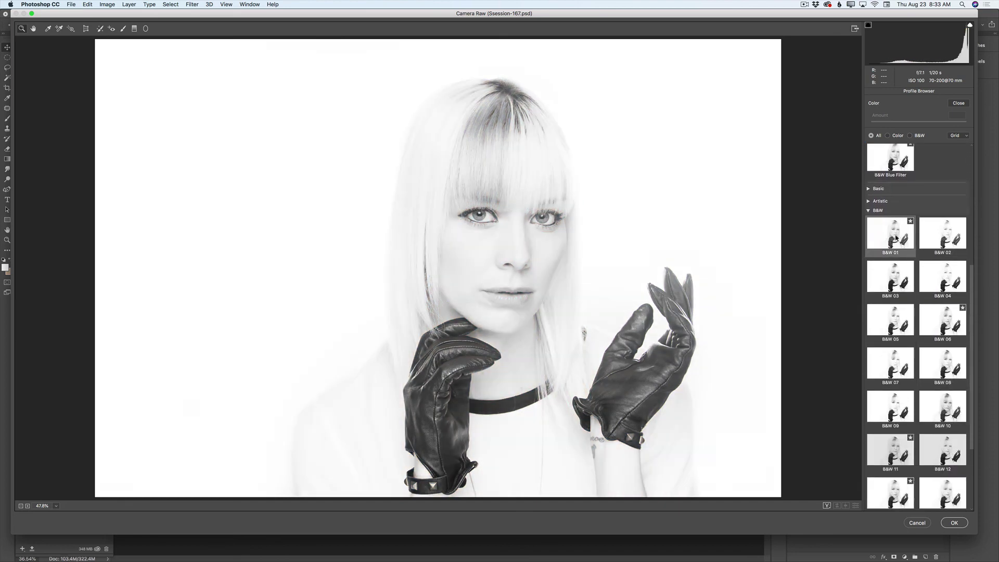
left_click(891, 284)
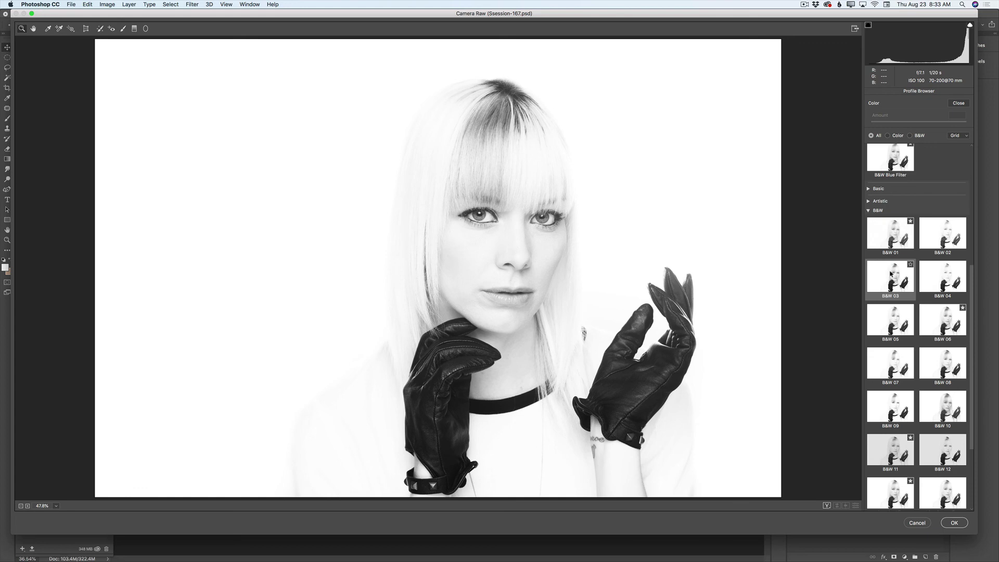
left_click(891, 275)
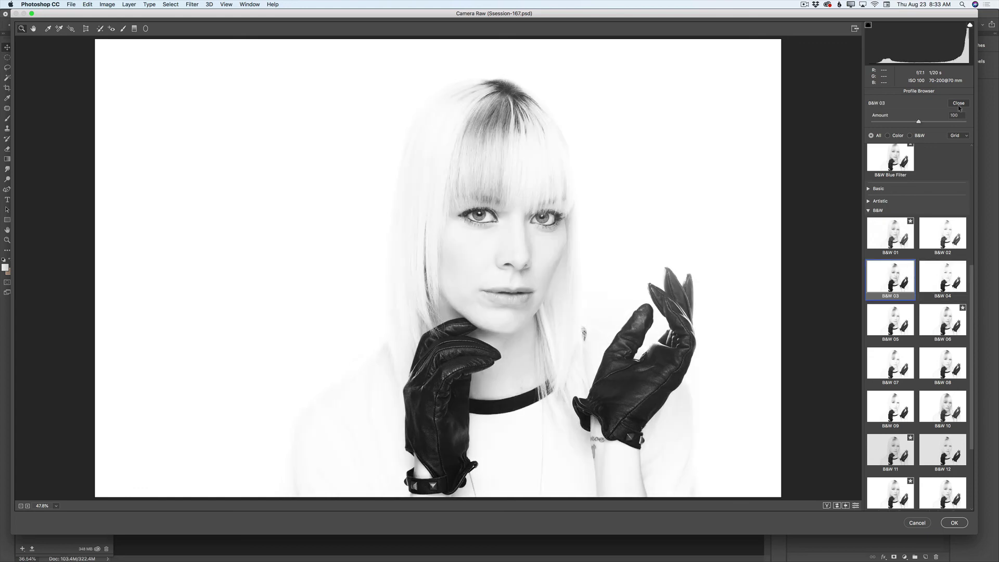
left_click(959, 104)
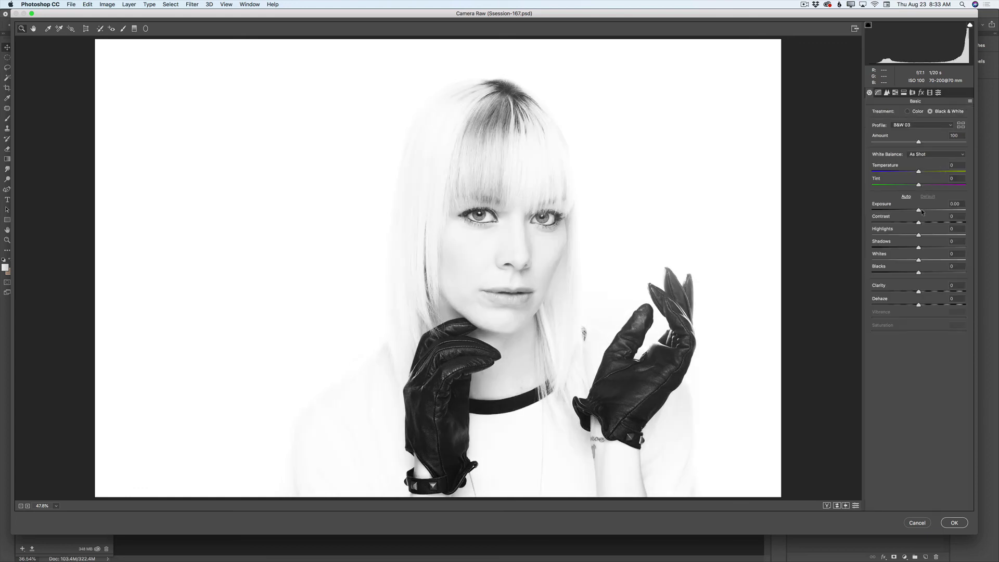
Step: Set Exposure to about -0.05 and Contrast to about +13, and apply the Camera Raw adjustments to the copied layer
left_click_drag(922, 210, 925, 223)
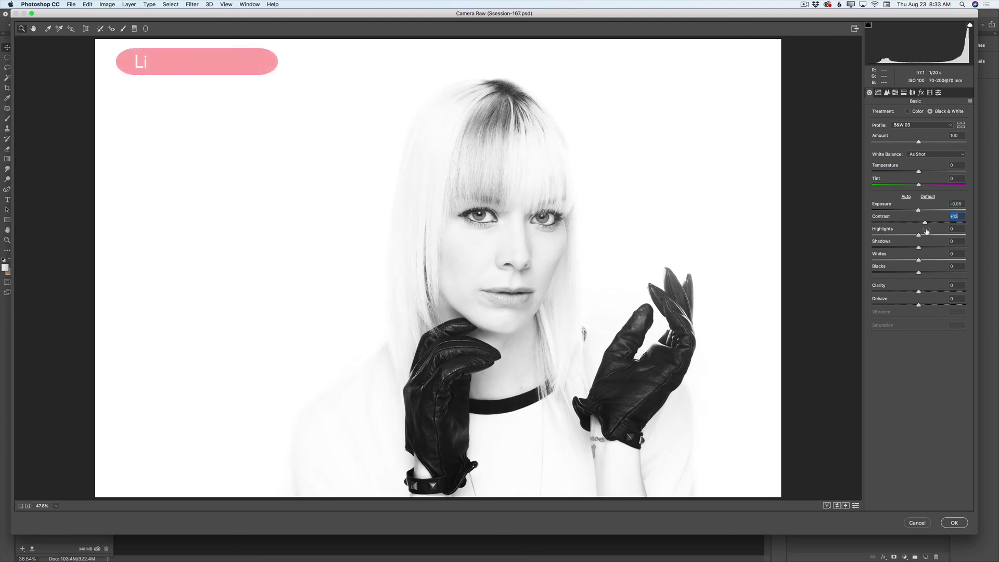
left_click(959, 525)
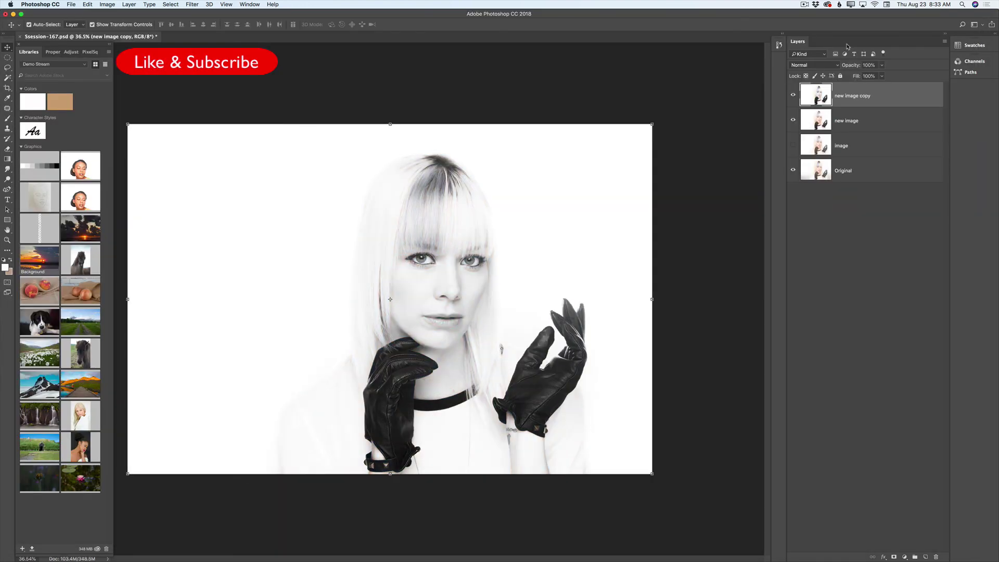
Step: Compare the black-and-white new image copy with the new image and Original layers by toggling visibility, leaving both upper versions shown
left_click(794, 97)
left_click(794, 96)
left_click(794, 95)
left_click(793, 121)
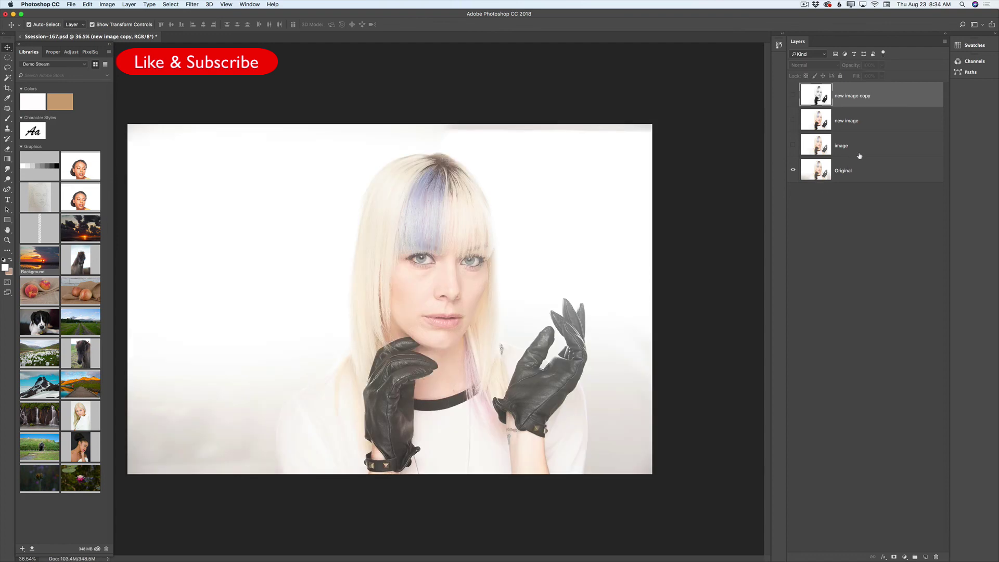
left_click(793, 121)
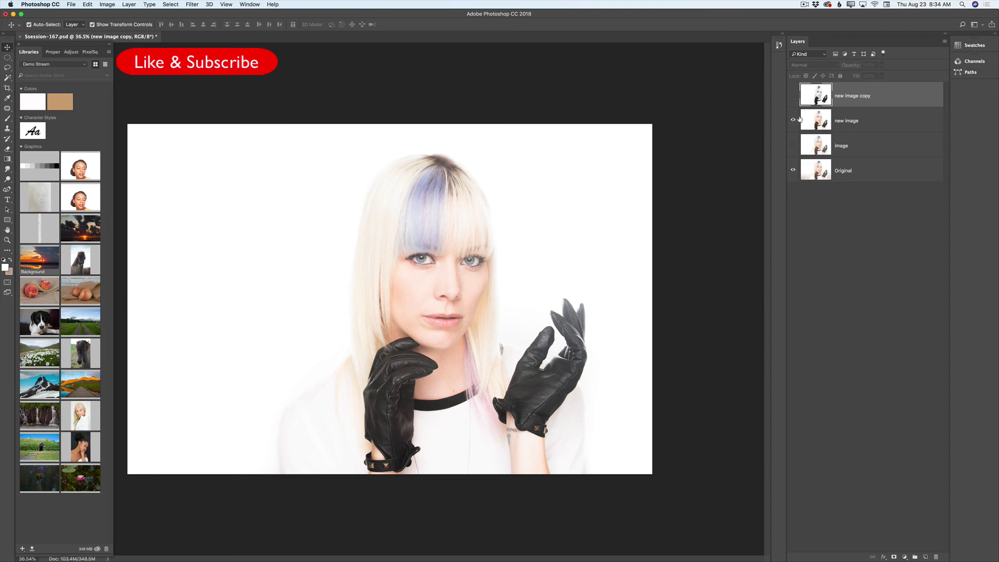
left_click(794, 95)
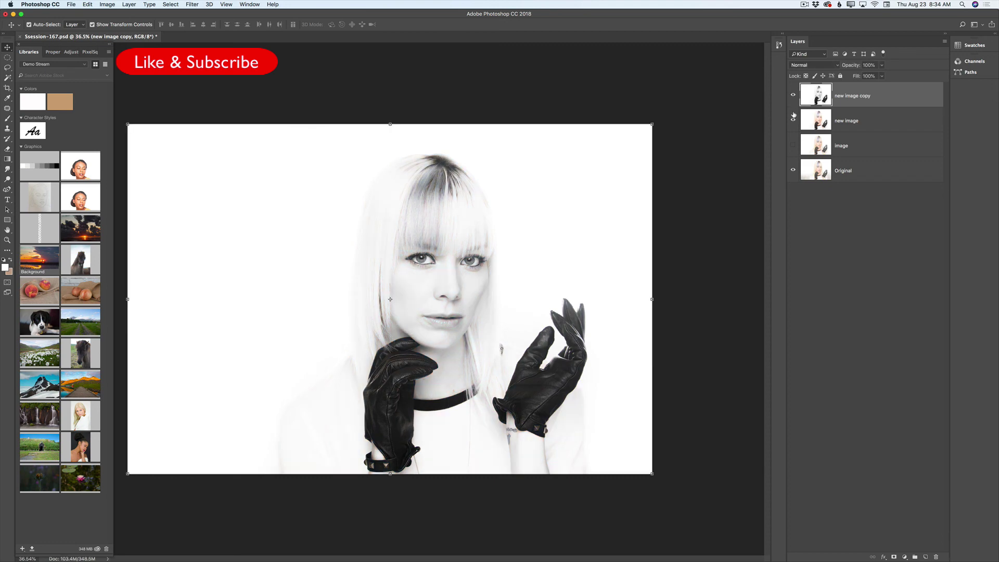